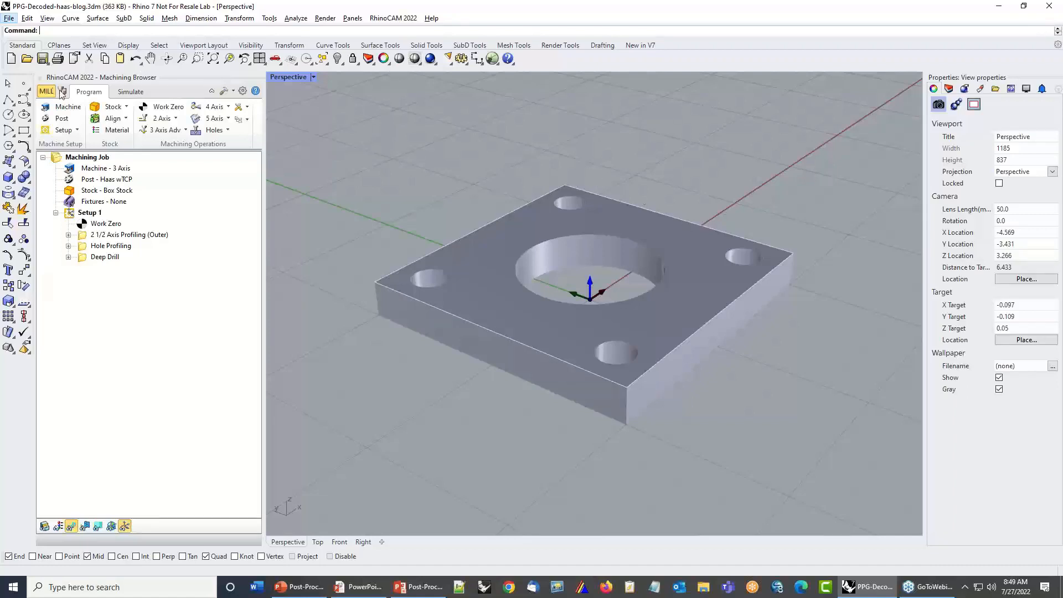
Review the current legacy post-processor selection and its source folder, including the folder browser, and leave without changes
left_click(131, 92)
left_click(88, 92)
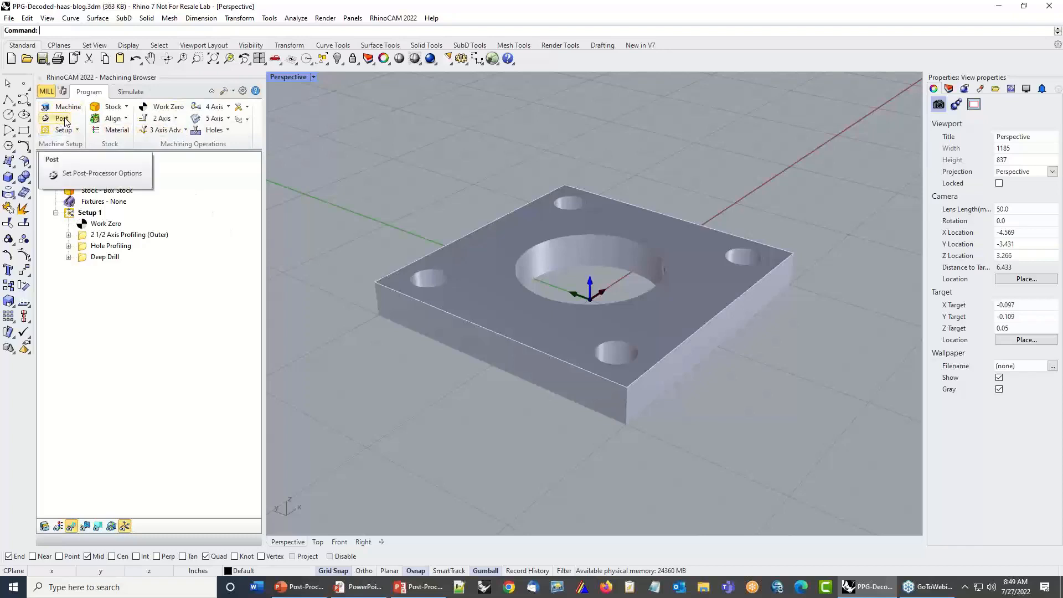
left_click(62, 119)
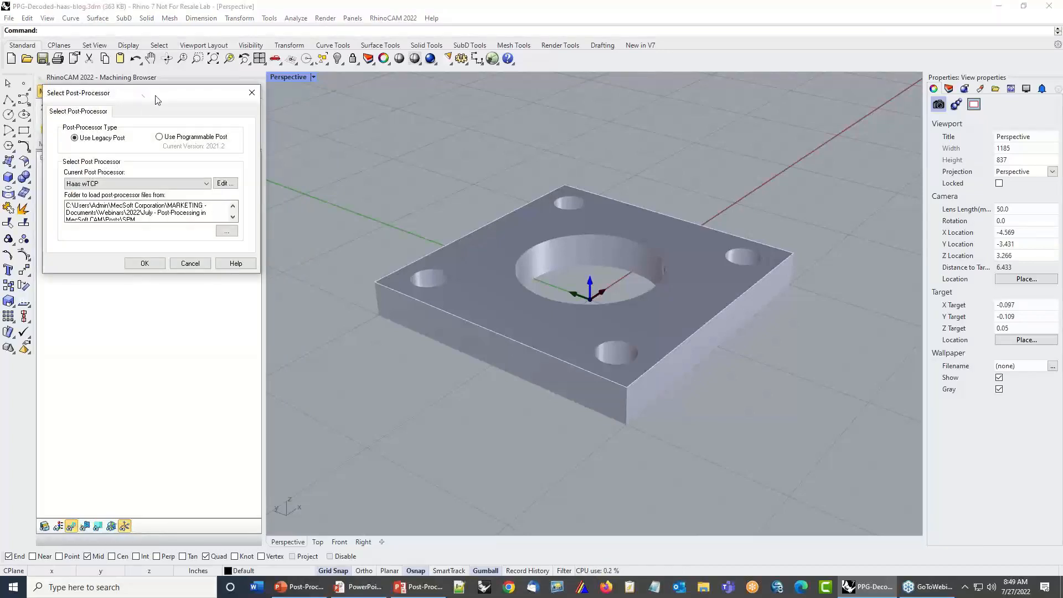
left_click_drag(150, 106, 314, 169)
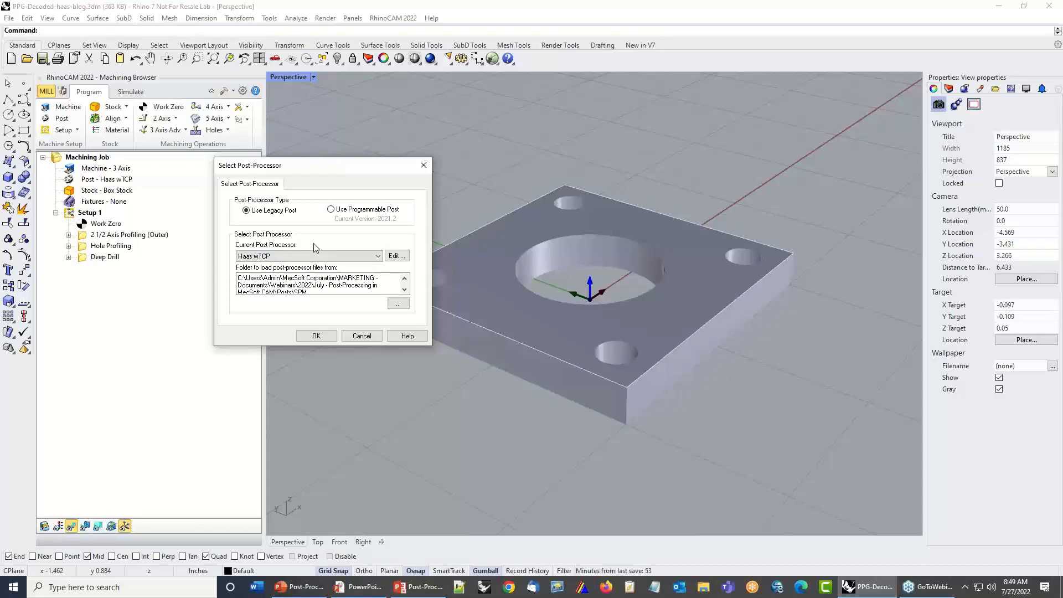
left_click_drag(318, 293, 231, 274)
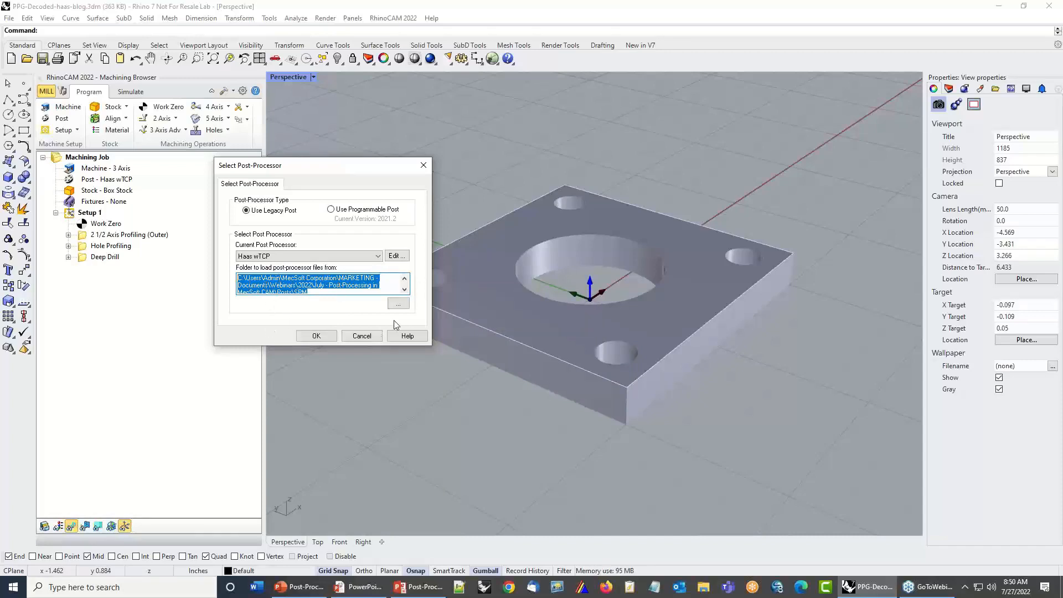
left_click(398, 303)
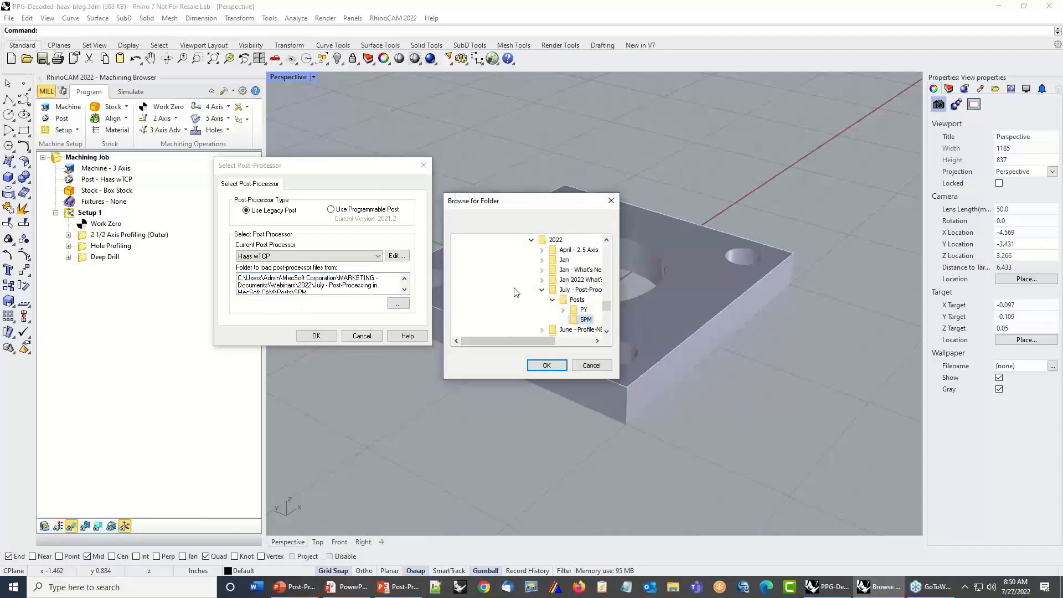
left_click(611, 201)
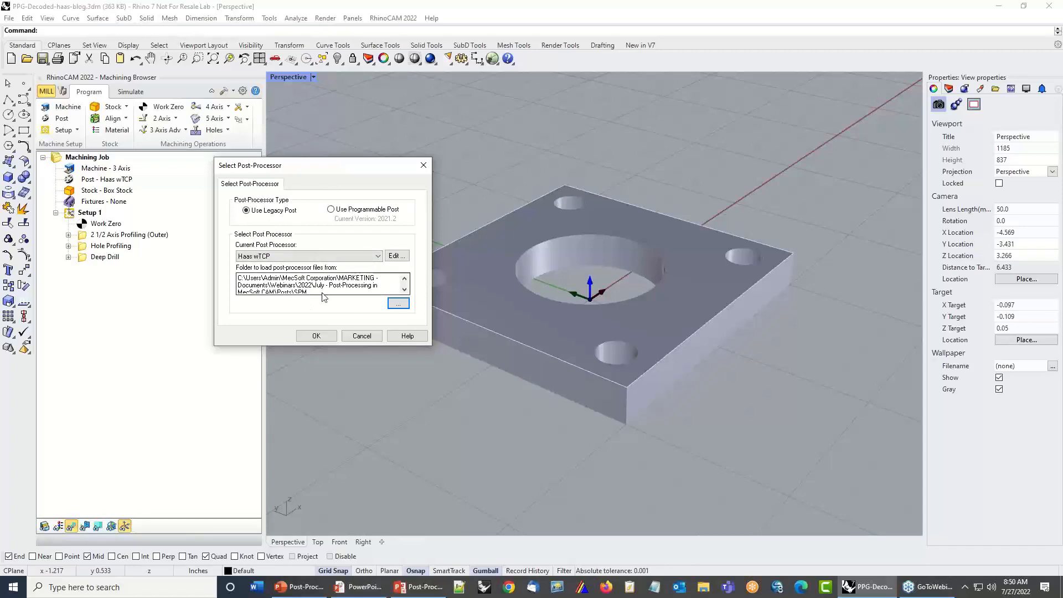
left_click(361, 336)
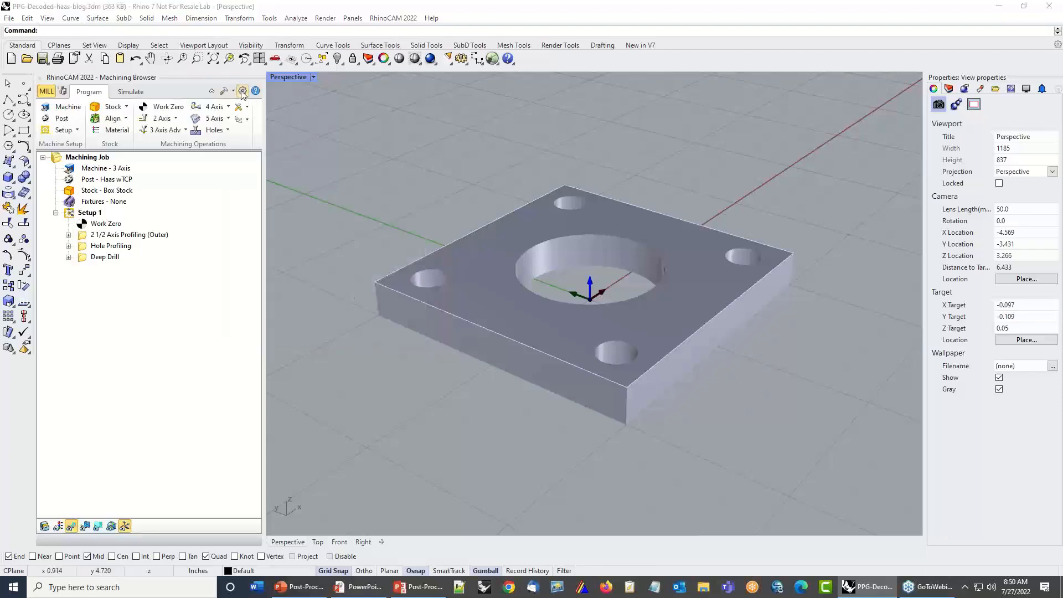
Open the machining preferences and examine the User Interface settings and the Post Processor output program and file naming conventions
left_click(242, 93)
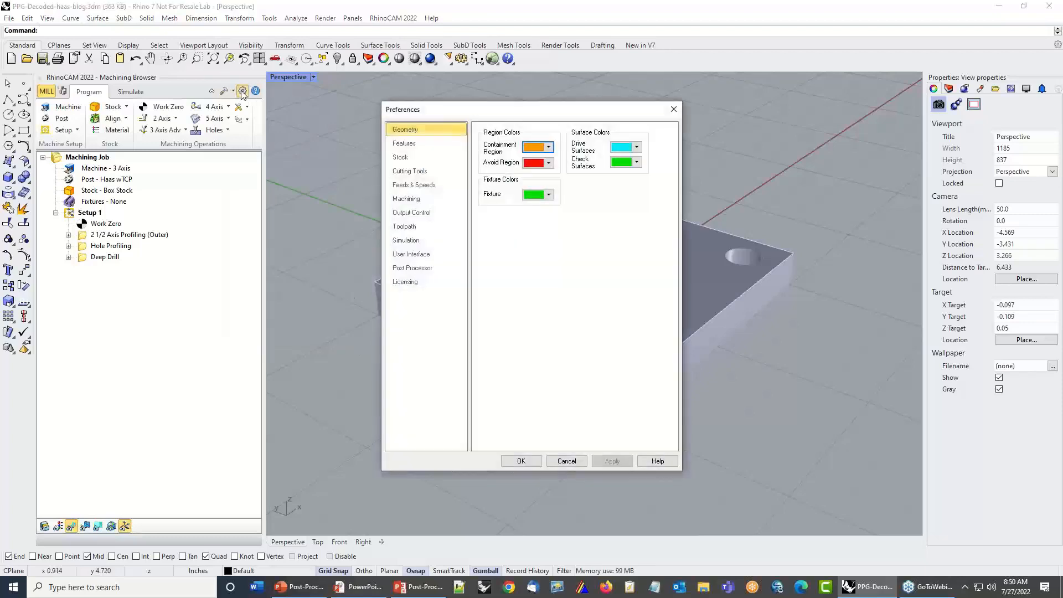
left_click(416, 269)
left_click(421, 256)
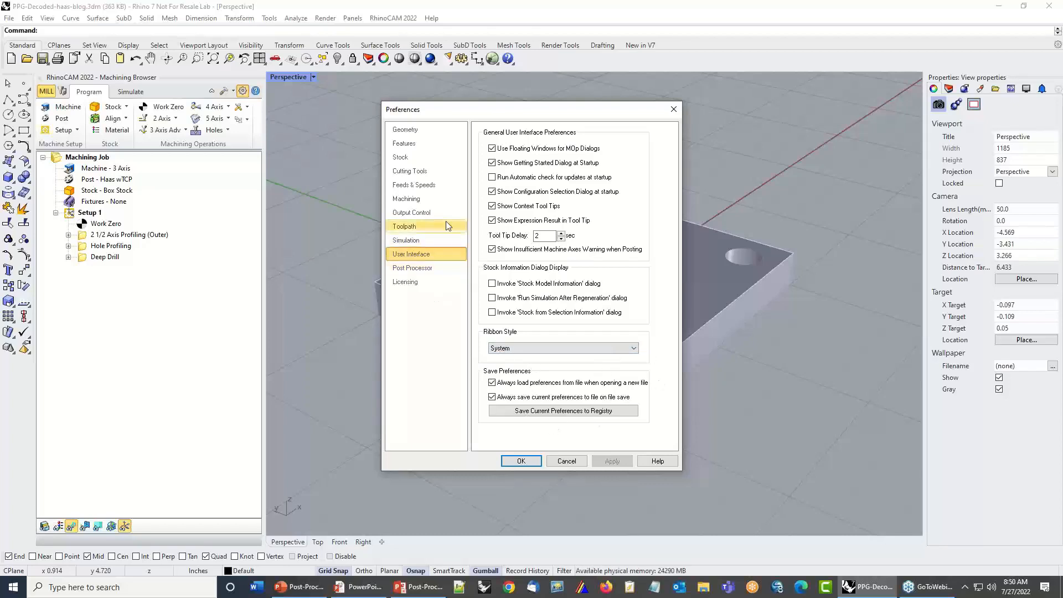
left_click(427, 271)
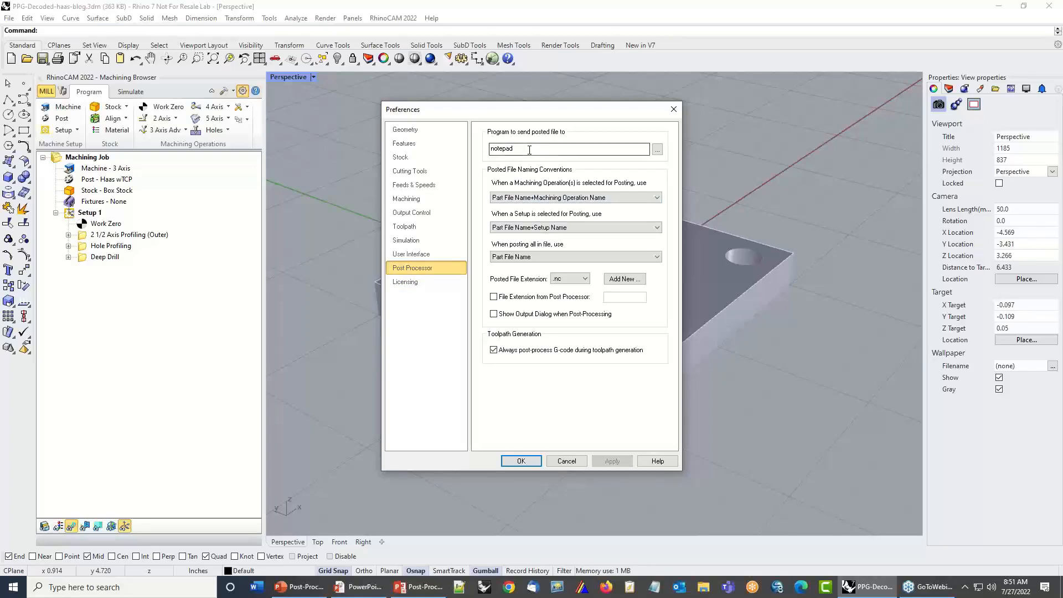
mouse_move(539, 148)
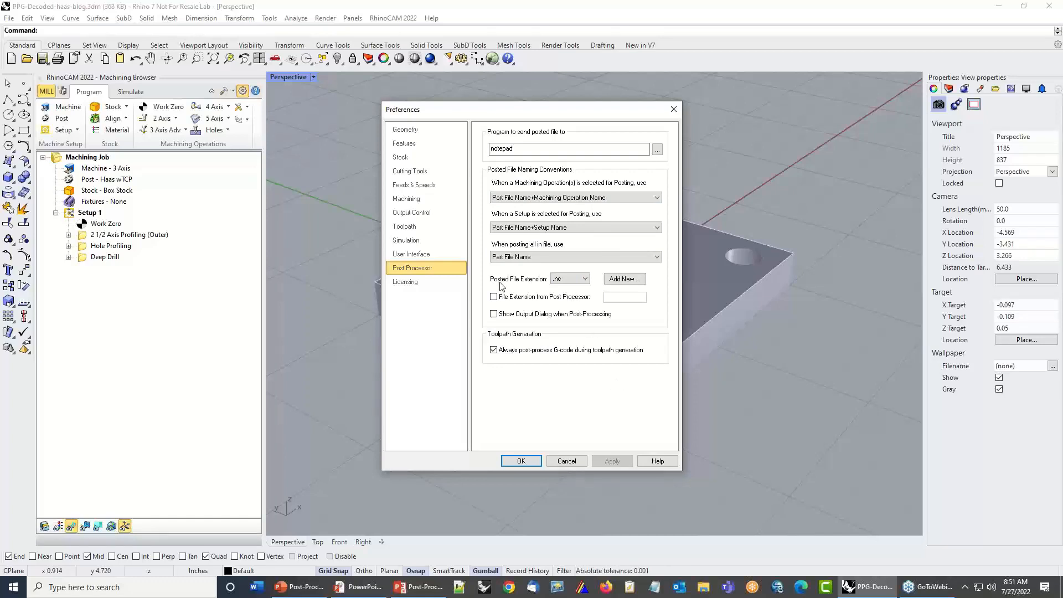
Examine the posted file extension choices, the custom extension prompt and the G-code generation option in the post-processor preferences
left_click(586, 280)
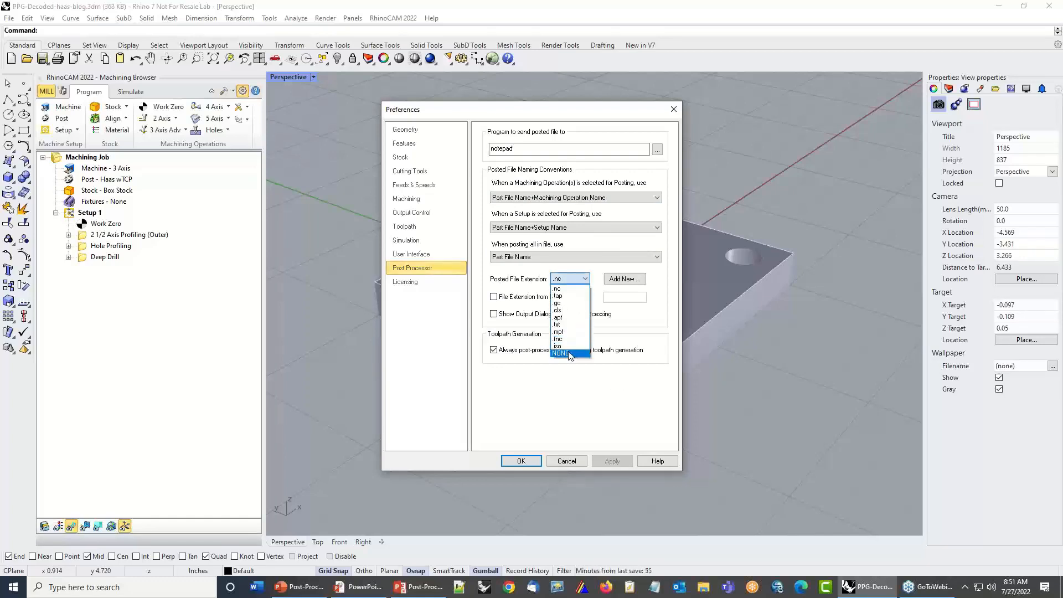
left_click(624, 280)
left_click(624, 279)
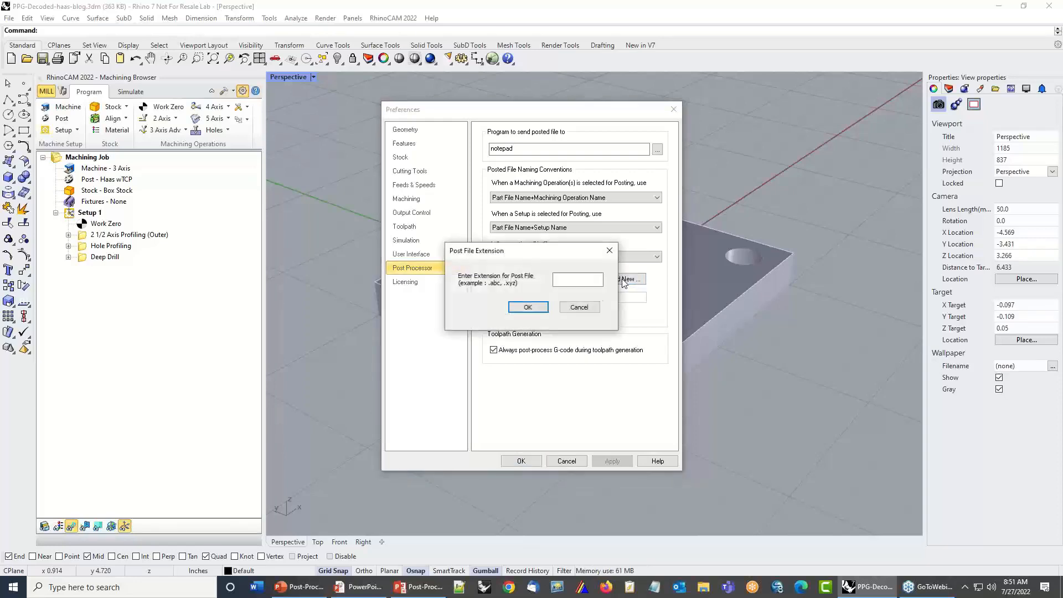
left_click(591, 310)
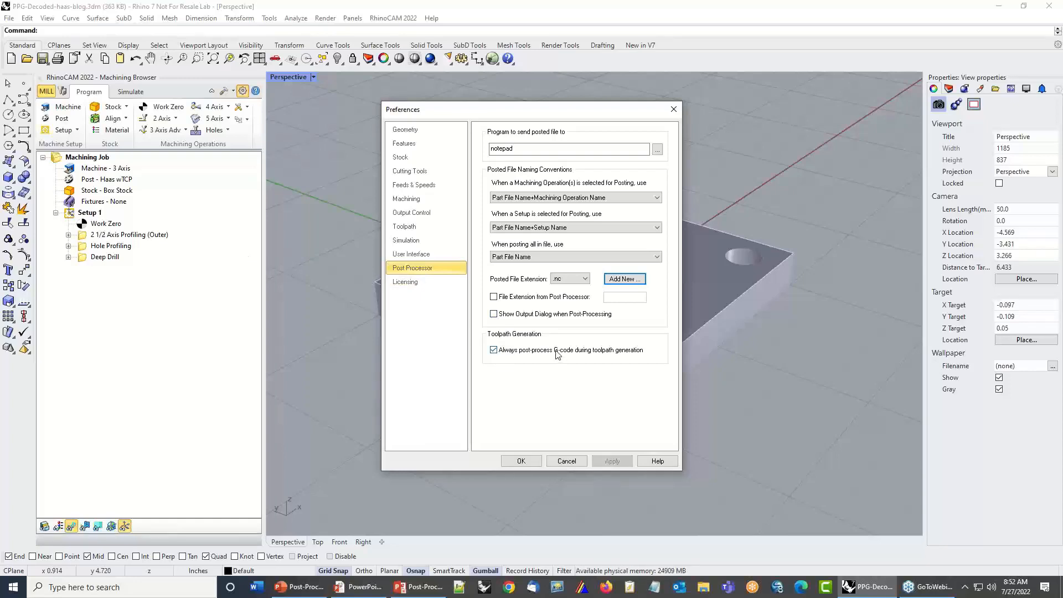
mouse_move(558, 354)
mouse_move(495, 317)
mouse_move(496, 355)
left_click(529, 462)
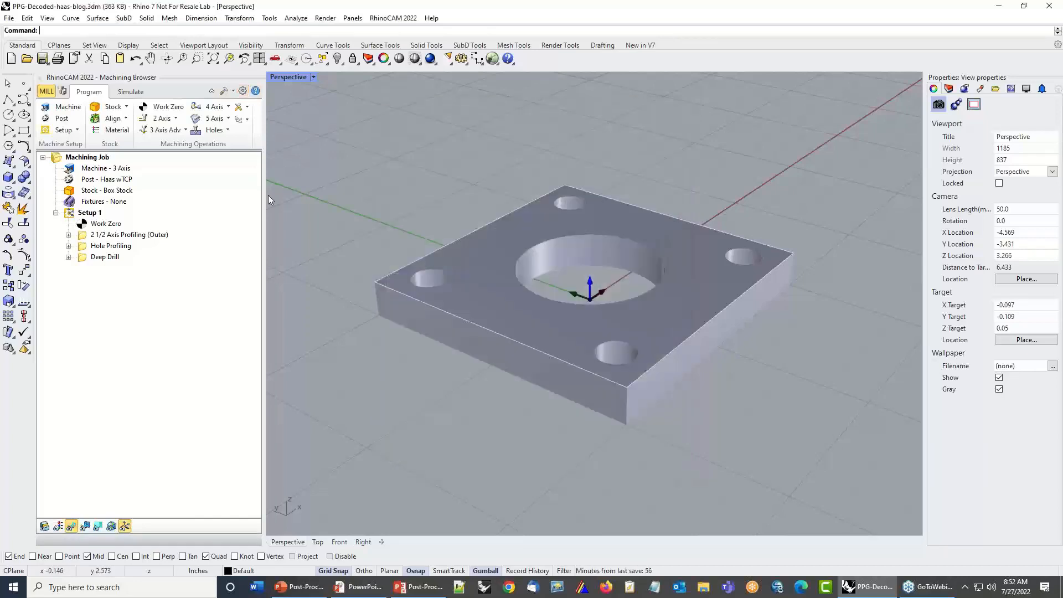
Inspect the G-Code entry under the Deep Drill operation and collapse the operation again
left_click(68, 257)
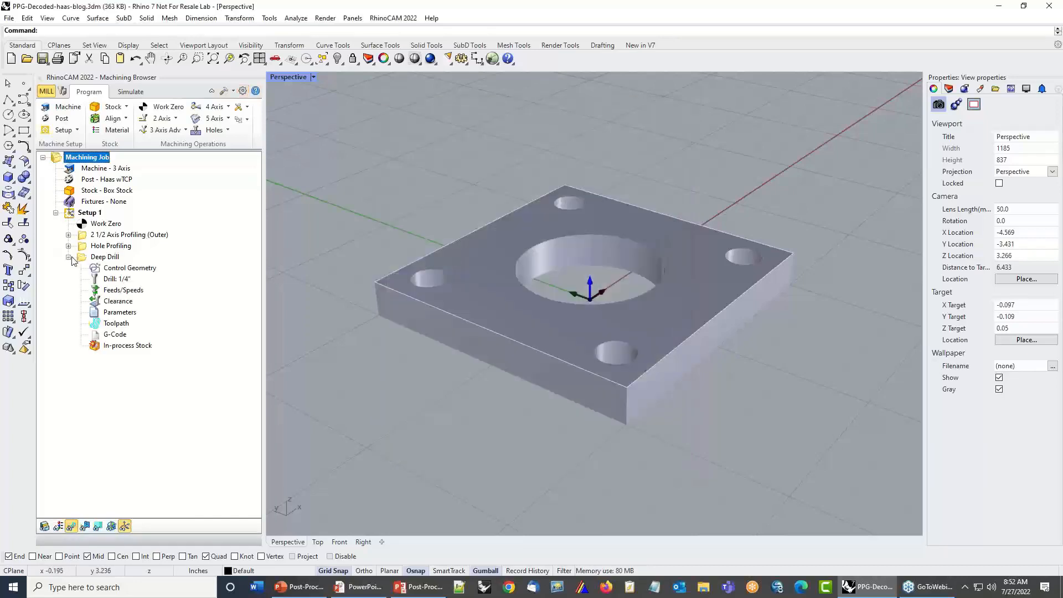
left_click(100, 337)
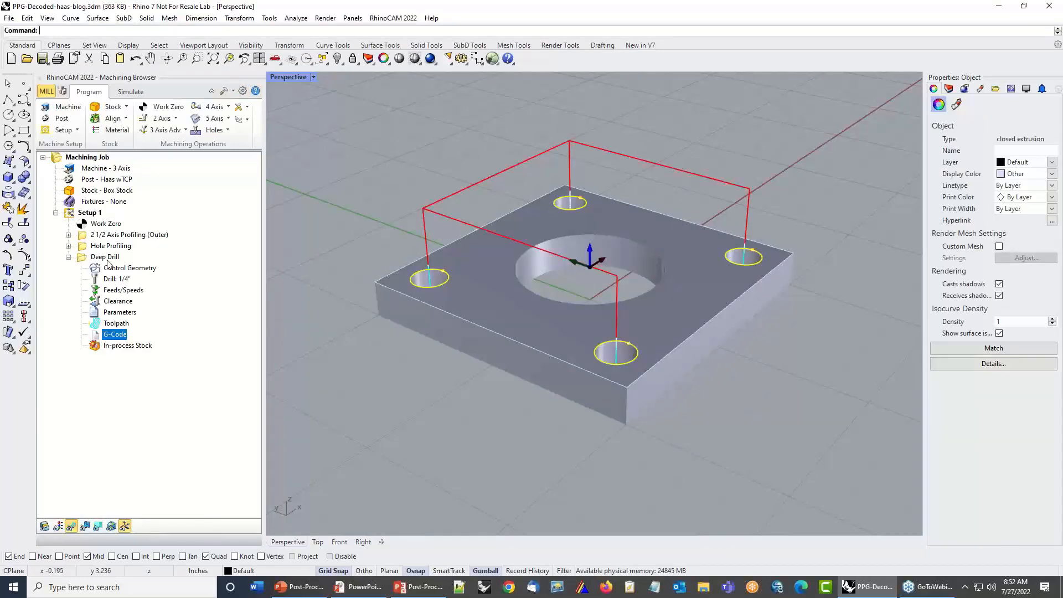
left_click(69, 257)
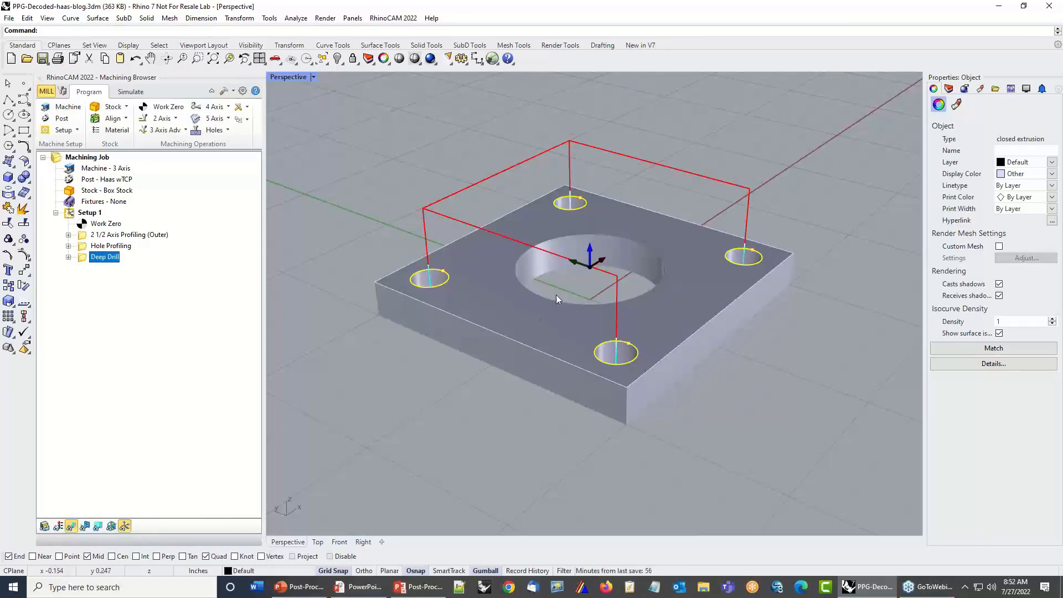
Set the legacy post-processor source folder to the SPM folder under the July webinar's Posts directory
left_click(60, 118)
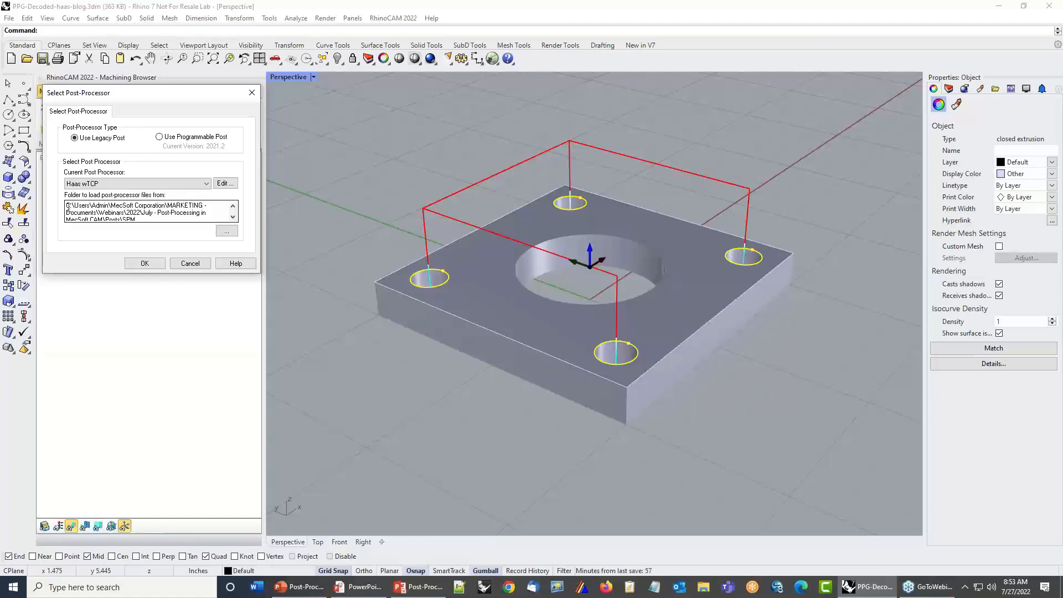
left_click_drag(69, 205, 167, 217)
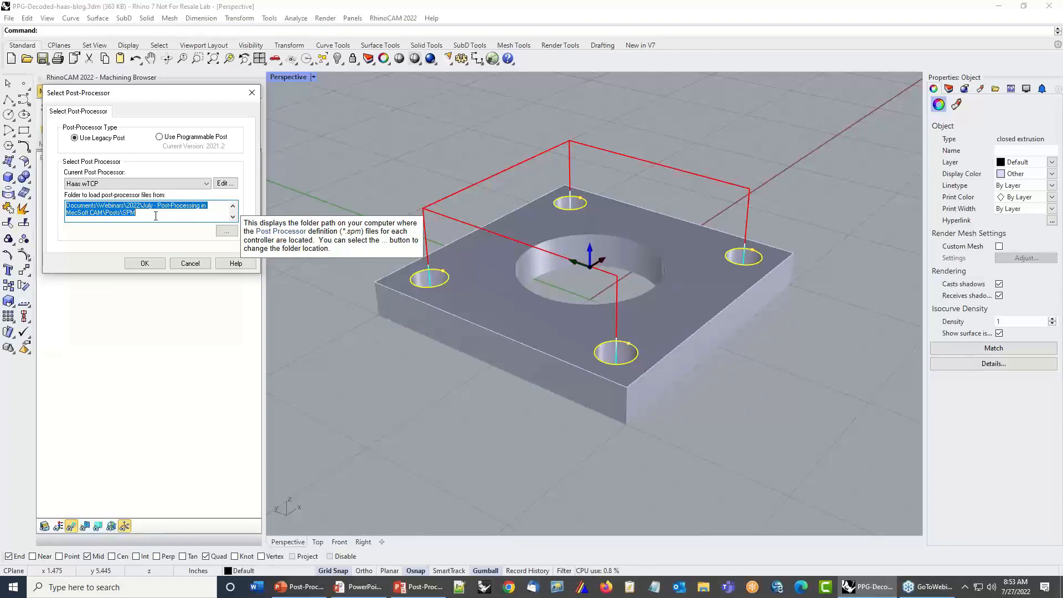
left_click(146, 214)
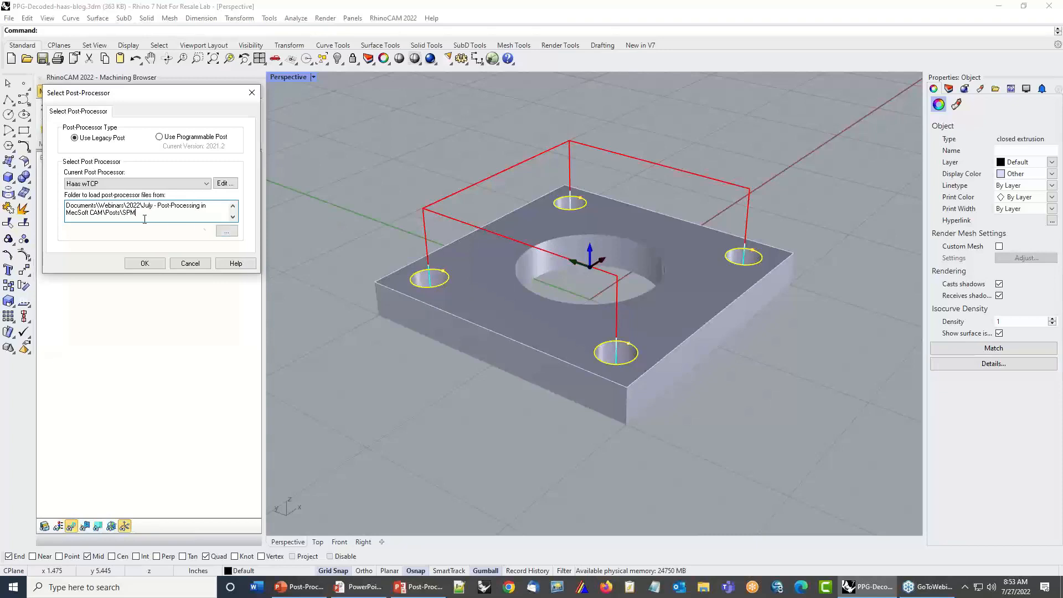
left_click(227, 231)
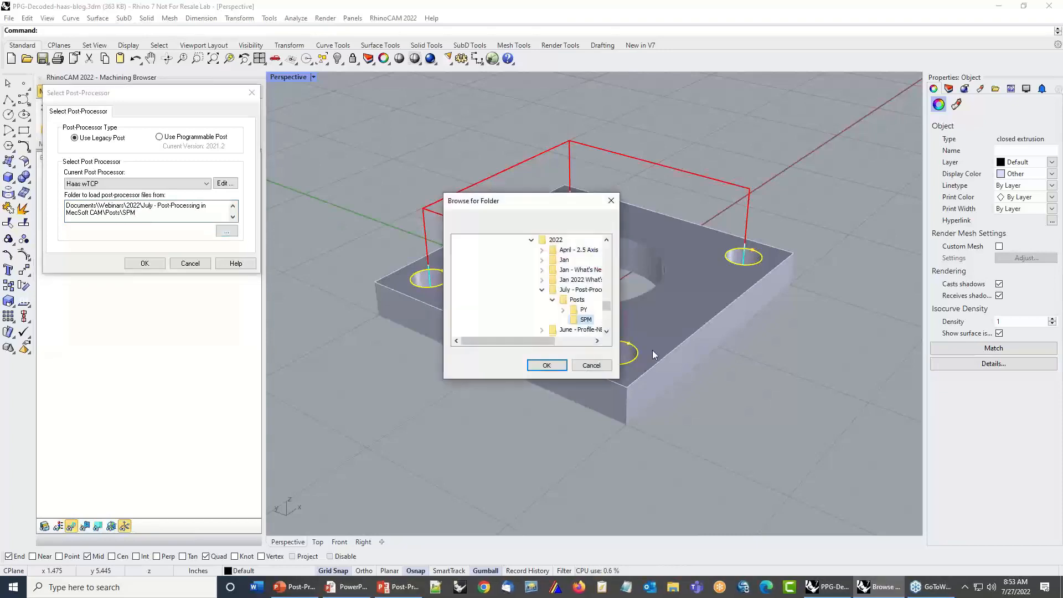
left_click_drag(511, 339, 536, 340)
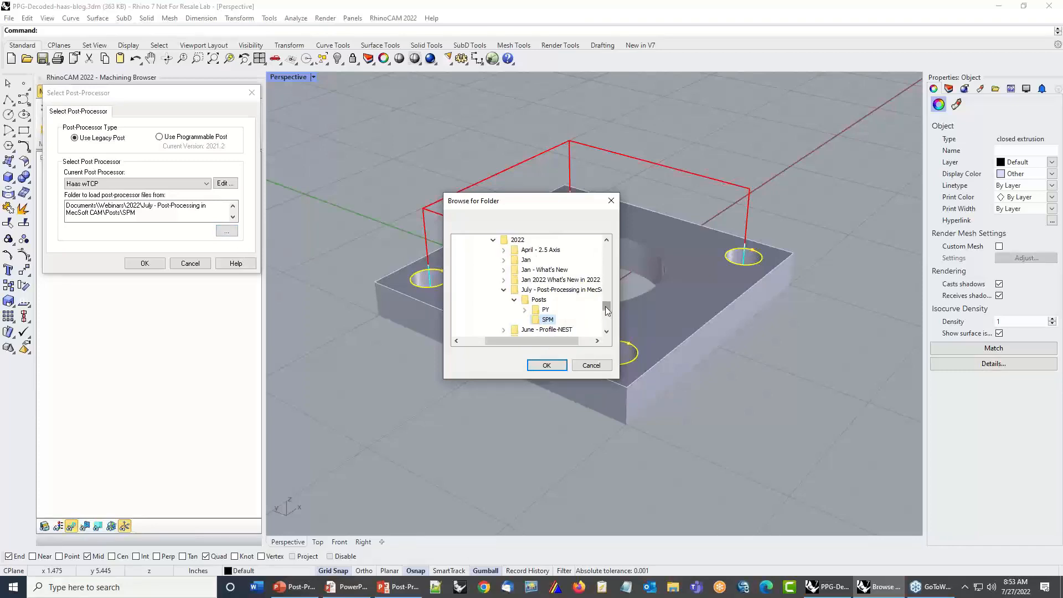
left_click_drag(607, 309, 607, 249)
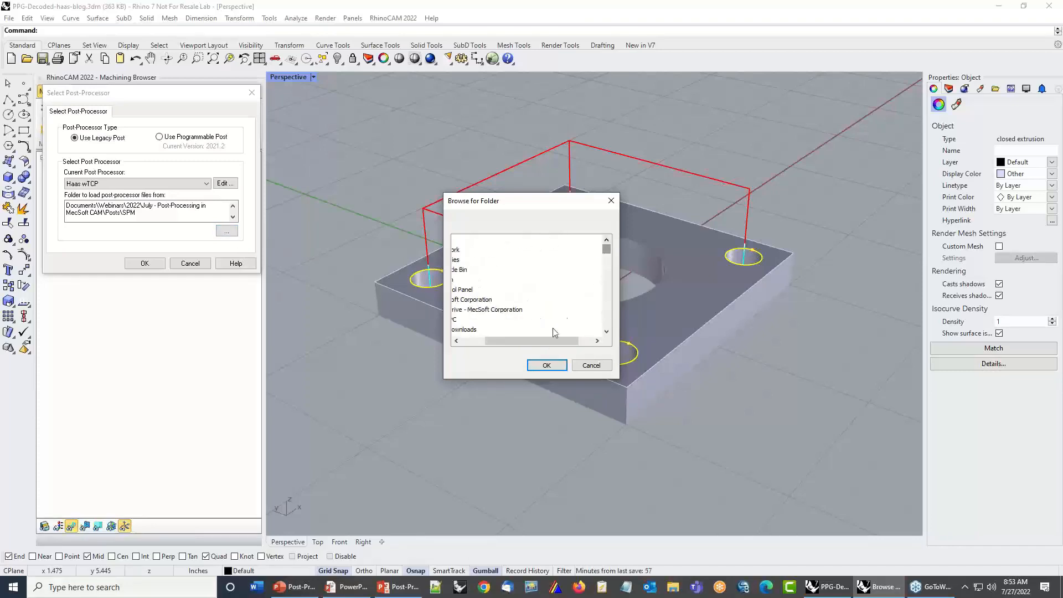
left_click_drag(552, 338, 527, 336)
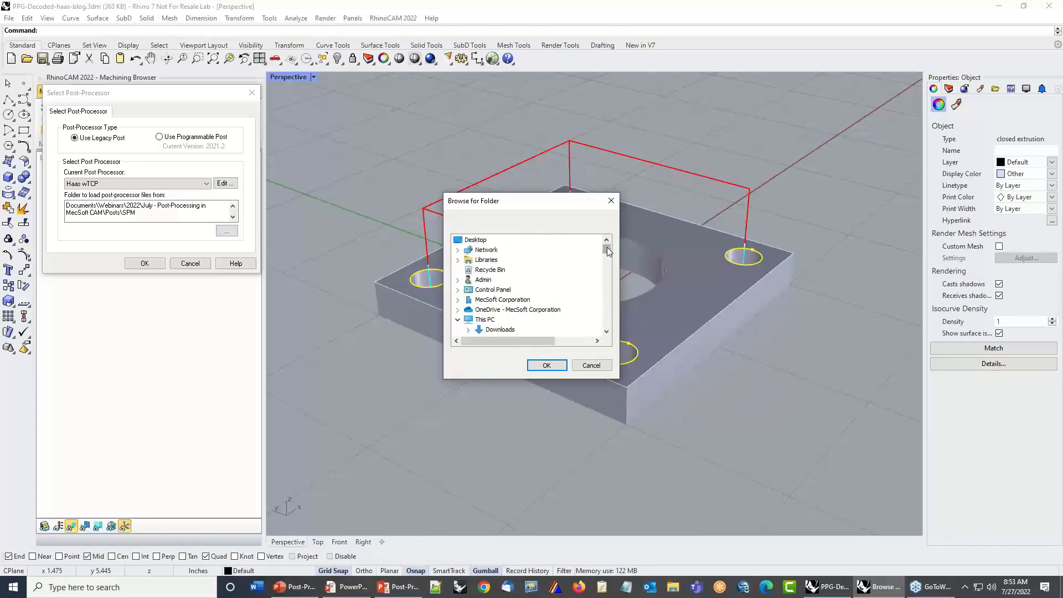
left_click_drag(607, 247, 618, 308)
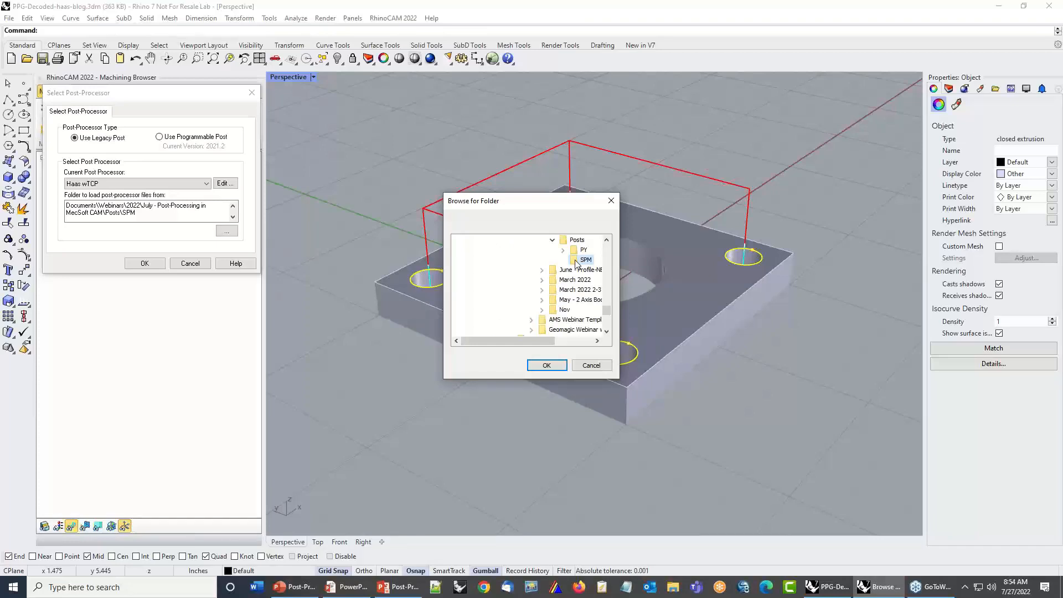
left_click(547, 365)
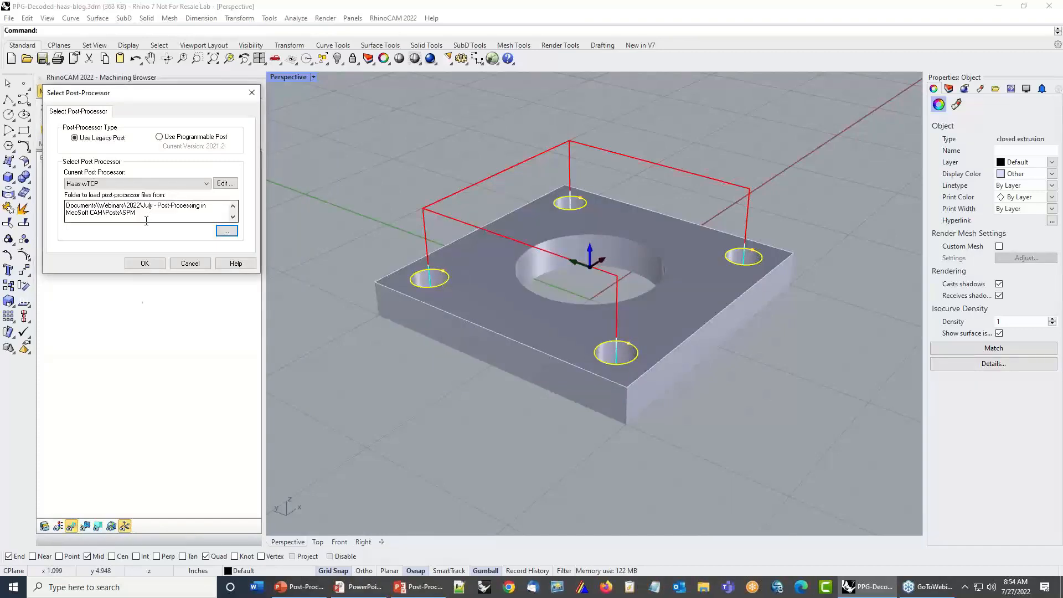
left_click(147, 264)
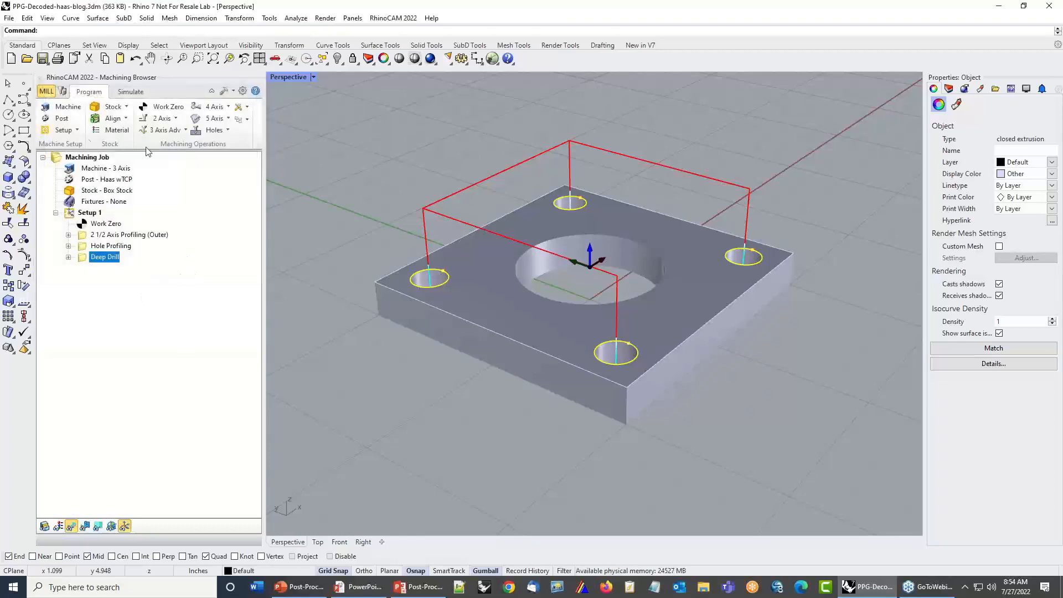
Look through the available legacy post processors in the selected folder and leave the selection unchanged
left_click(59, 118)
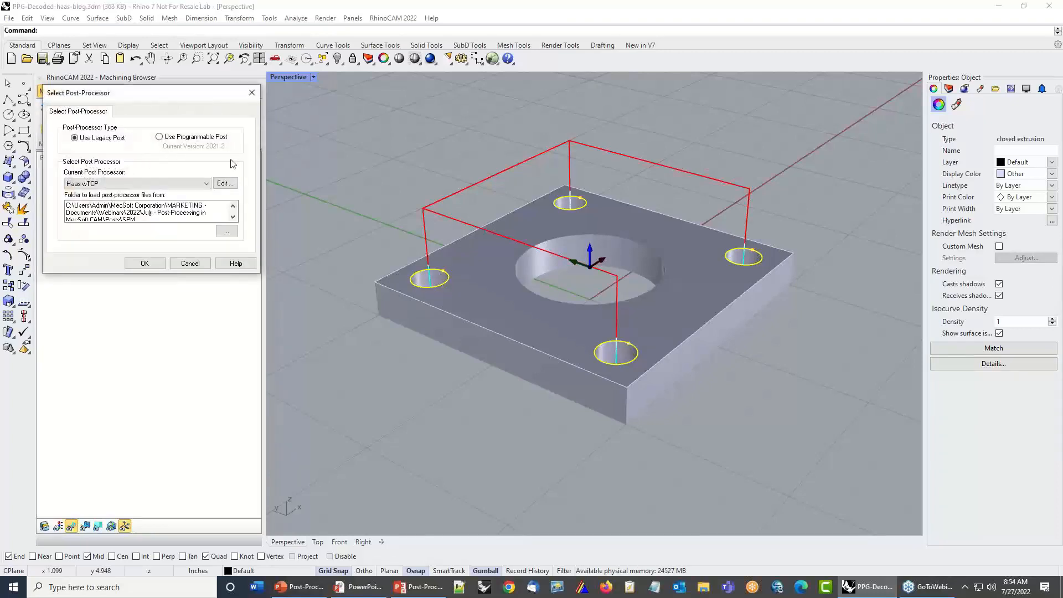
left_click(207, 185)
left_click(203, 306)
left_click(188, 264)
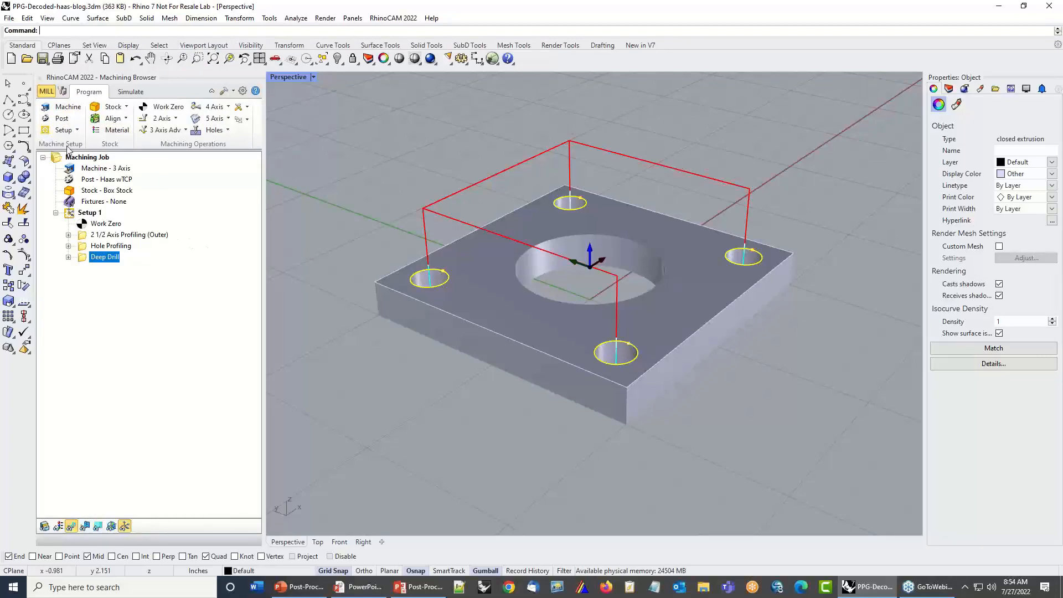
Check the tool change point in the machine tool definition and open the Tool Change macros of the Haas wTCP post
left_click(77, 110)
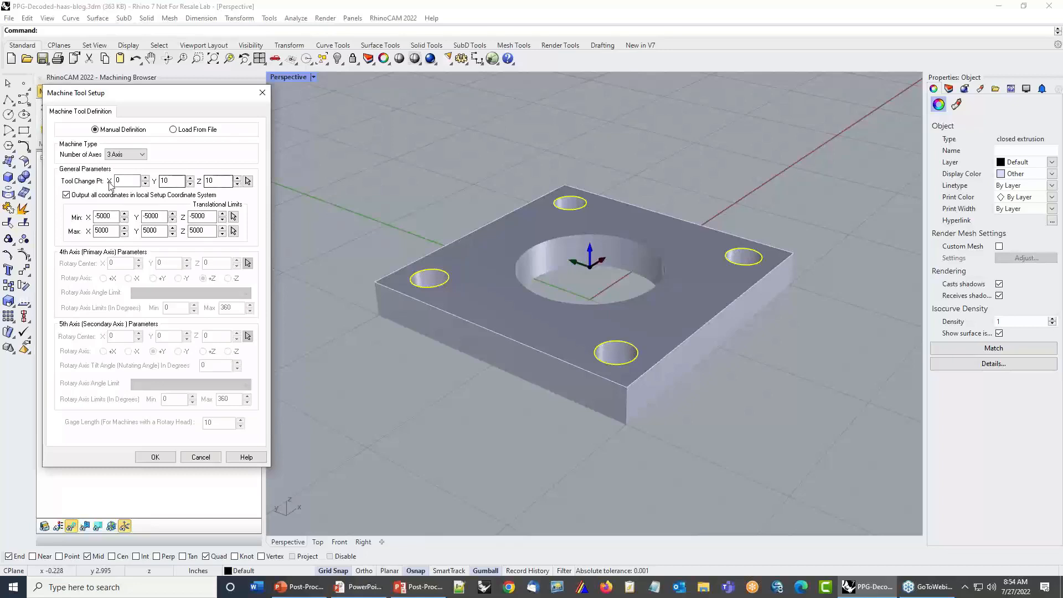
left_click(166, 457)
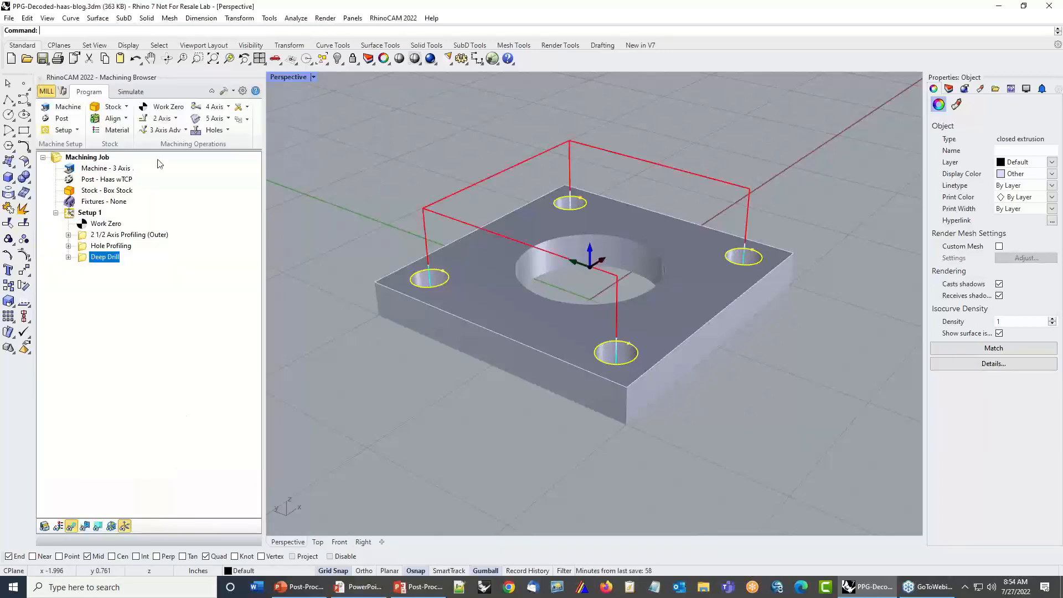
left_click(62, 119)
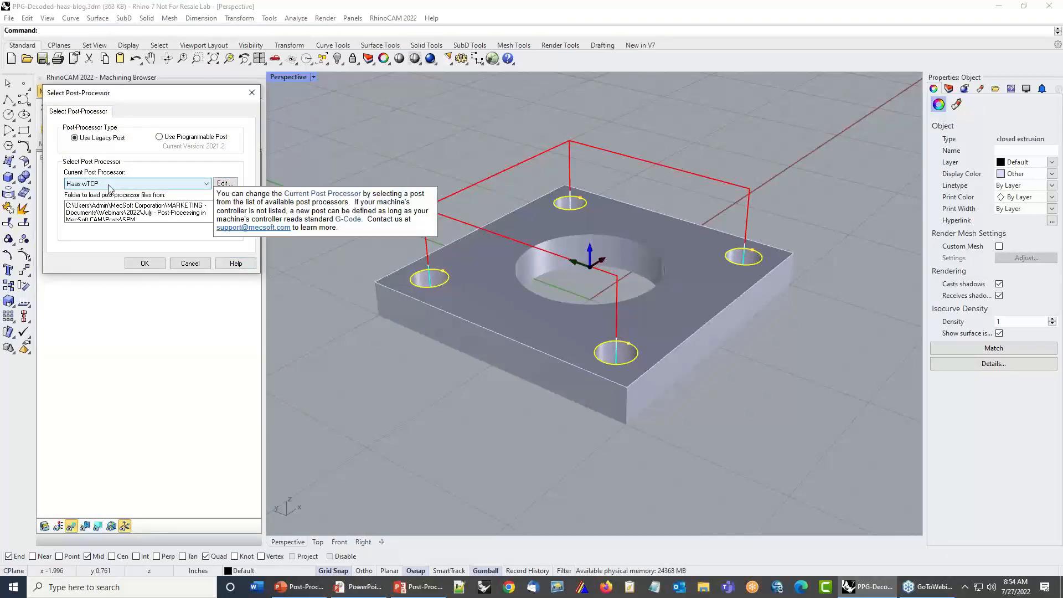
left_click(227, 183)
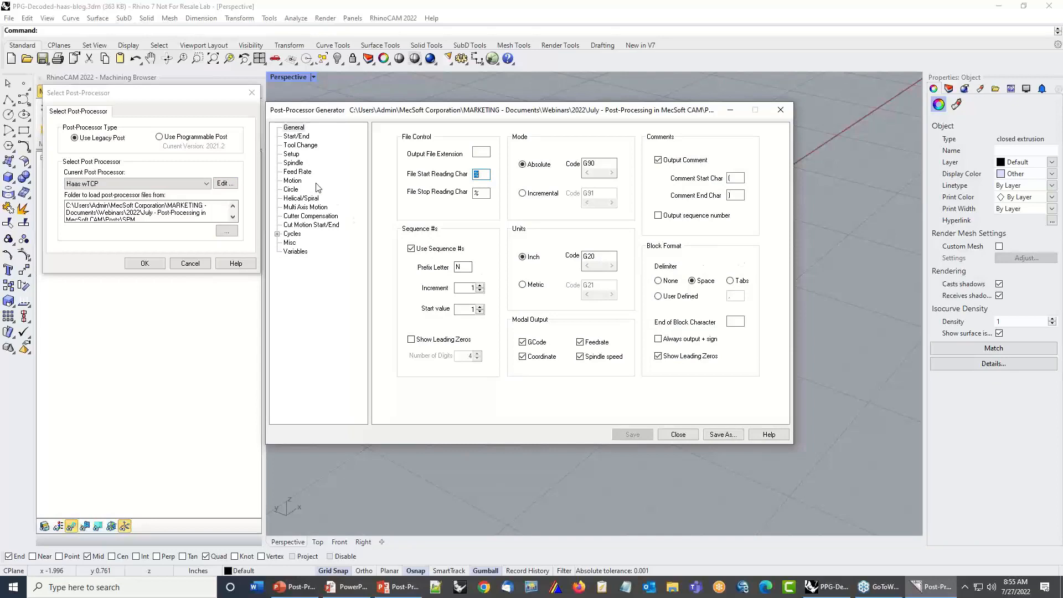
left_click(308, 146)
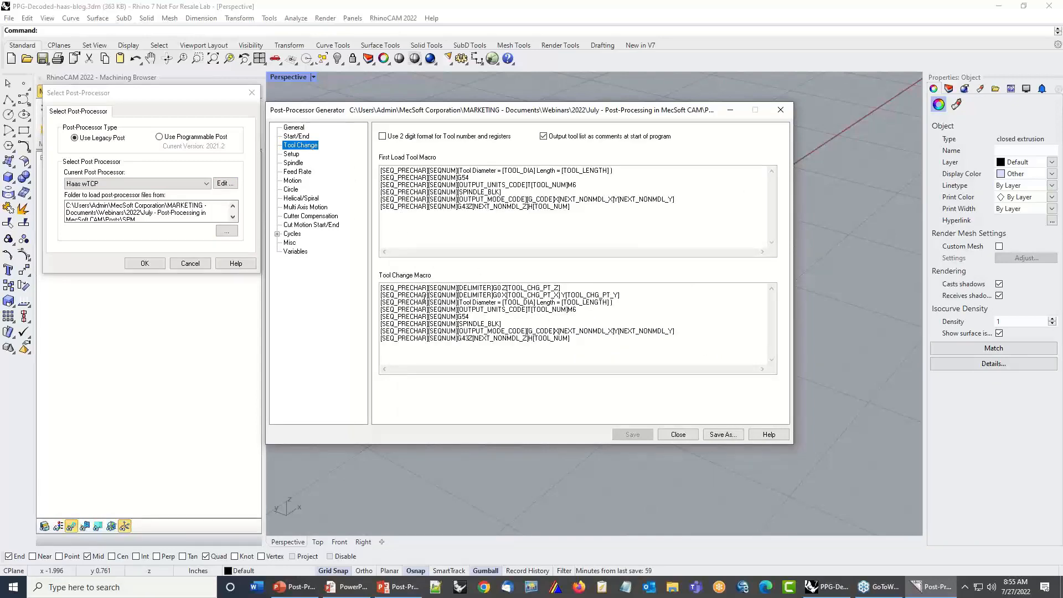
Highlight the two tool change point lines in the Tool Change Macro, and leave the post-processor definition and selection without changes
left_click_drag(627, 295, 368, 289)
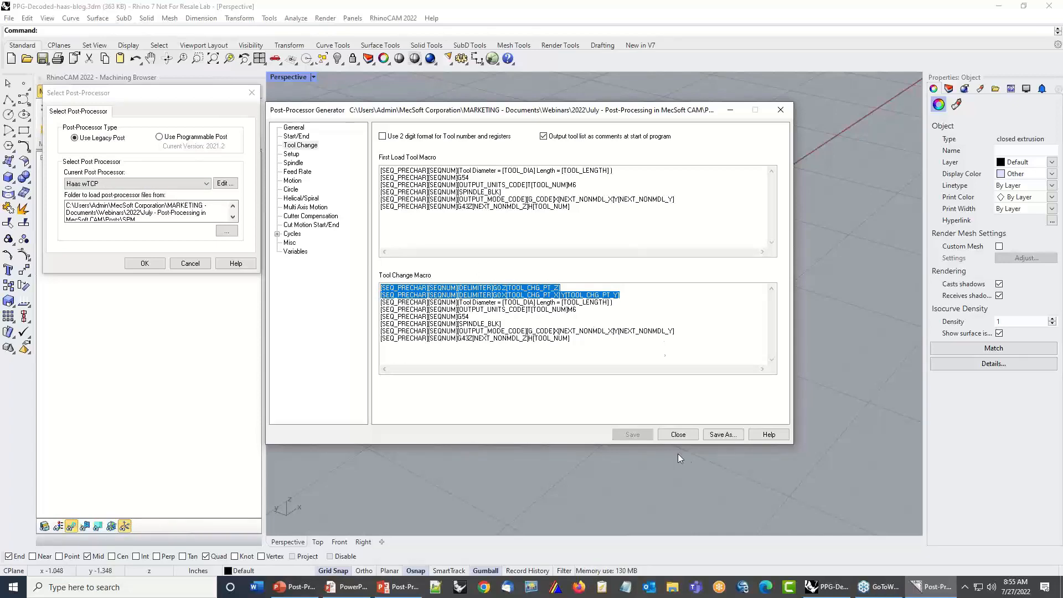
left_click(678, 434)
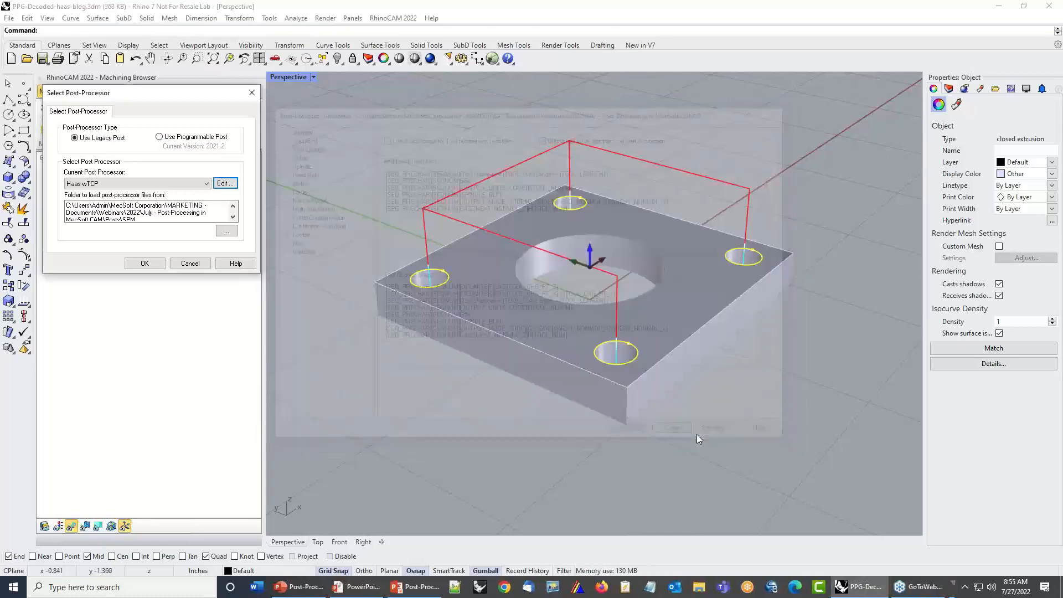
left_click(197, 263)
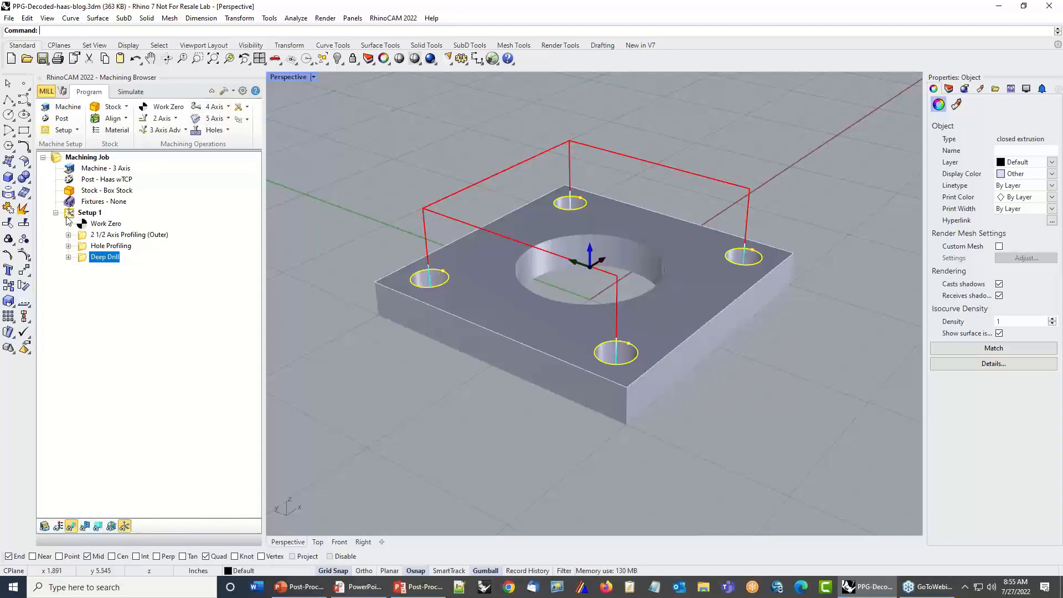
Post-process Setup 1 to G-code, keeping the loaded post-processor instead of the newer one in the post folder
right_click(84, 213)
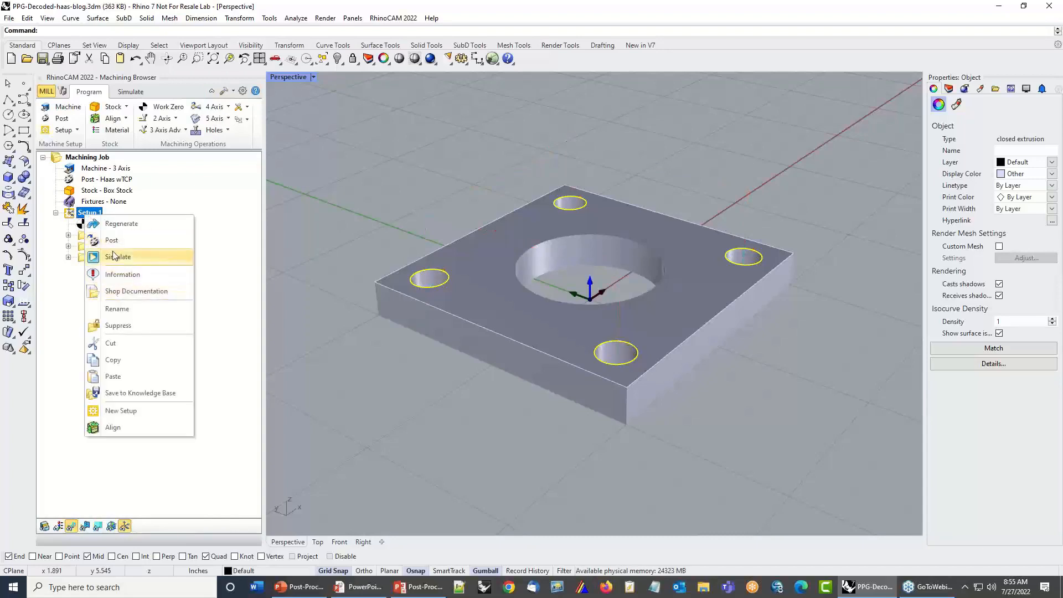
left_click(111, 240)
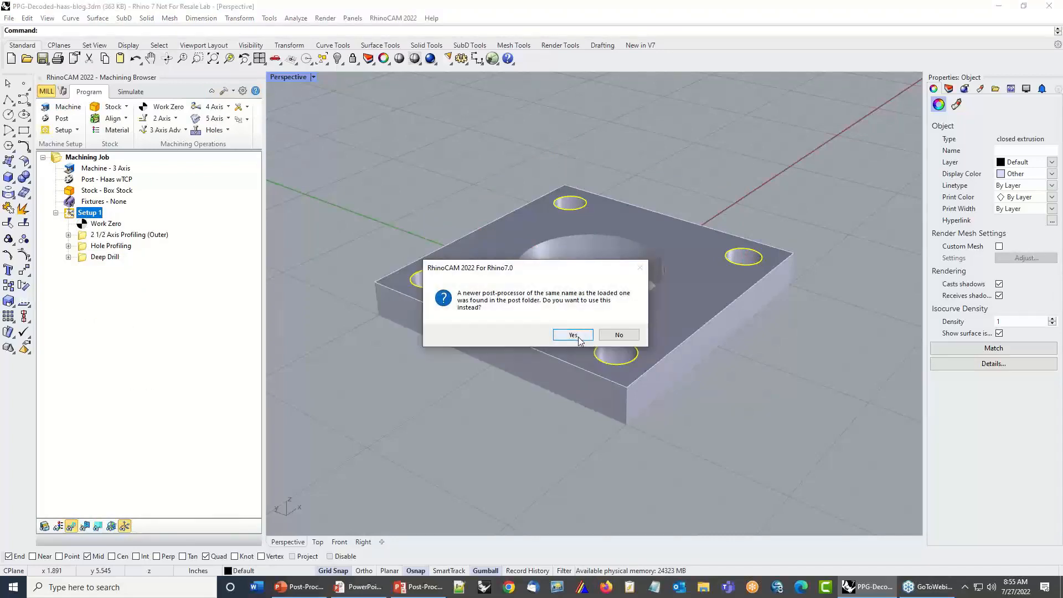
left_click(615, 335)
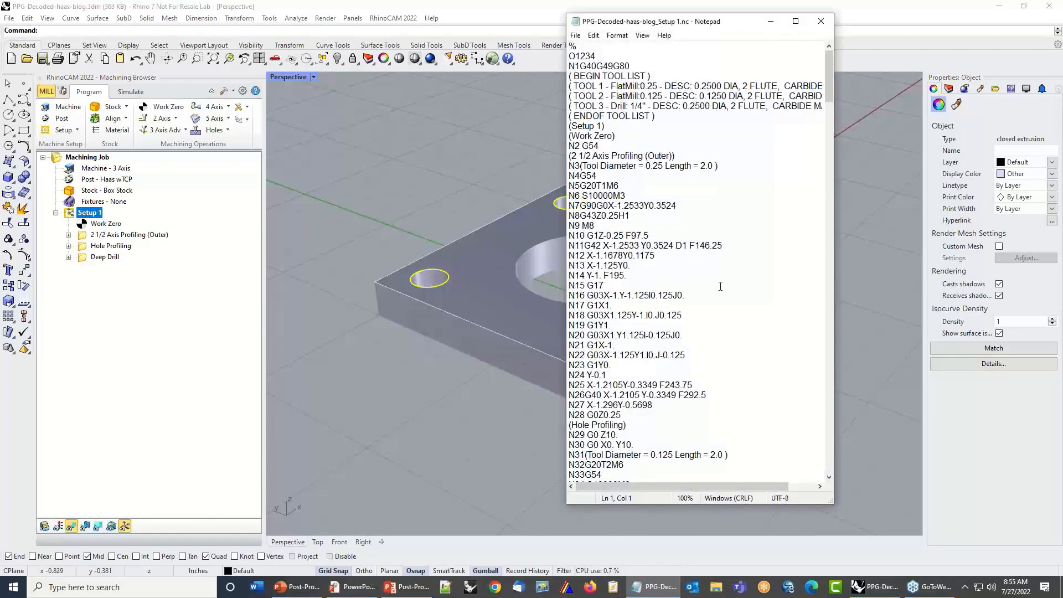
Search the posted Setup 1 G-code for the case-sensitive letter T, stepping through matches to the tool comment under Hole Profiling
left_click(586, 46)
left_click(593, 35)
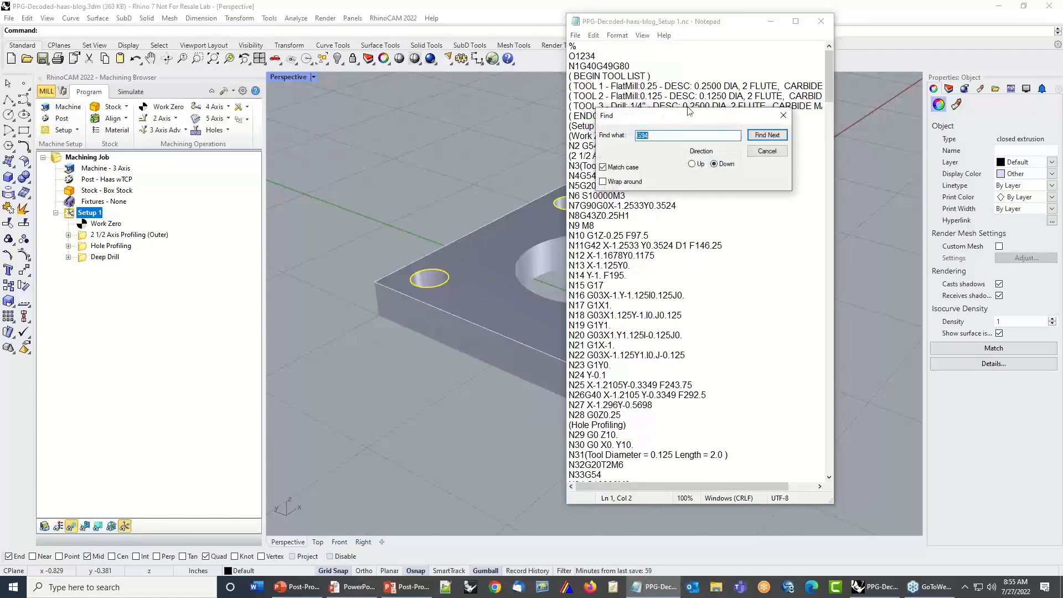
left_click_drag(679, 107, 400, 119)
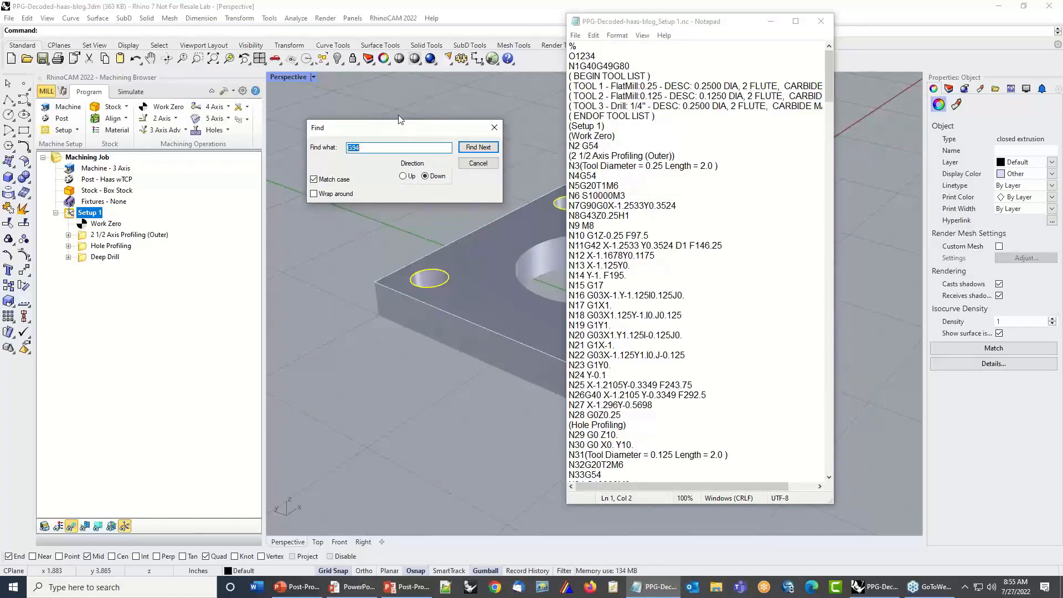
left_click(387, 149)
key("BackSpace")
key("BackSpace")
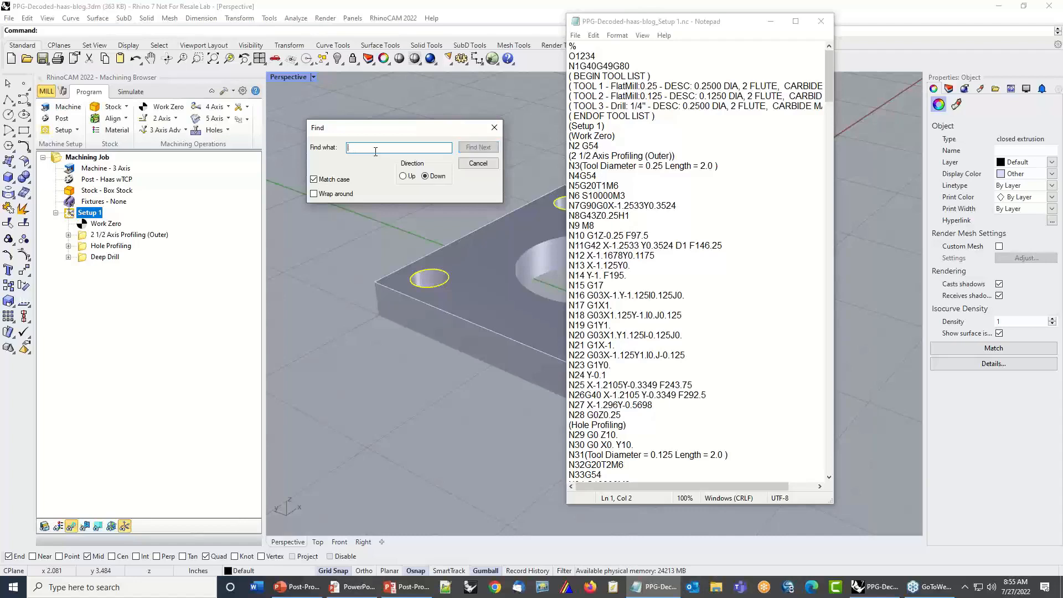
type("T")
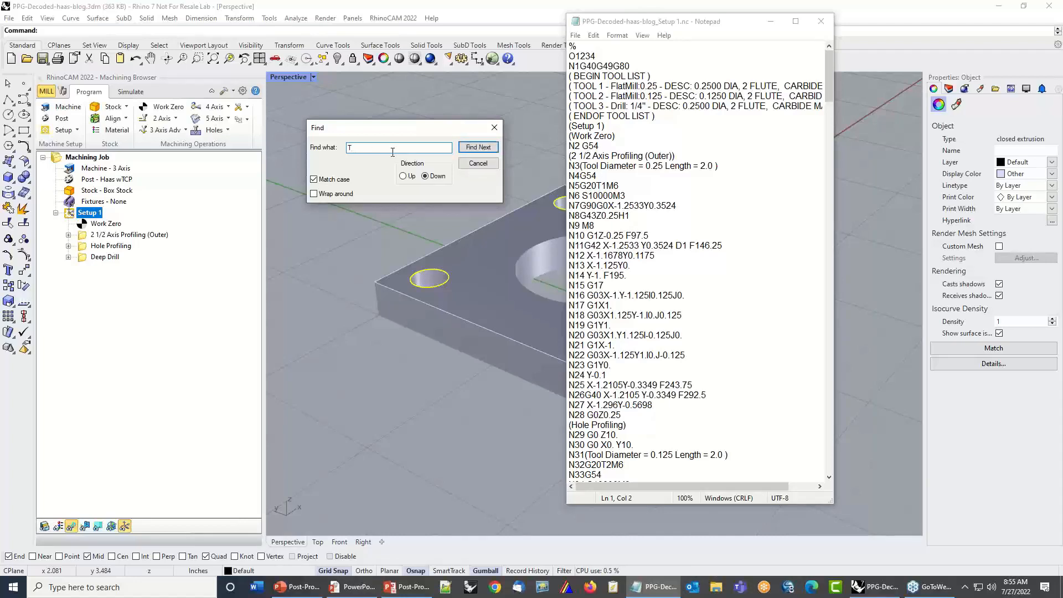
left_click(473, 152)
left_click(472, 151)
left_click(471, 151)
left_click(472, 151)
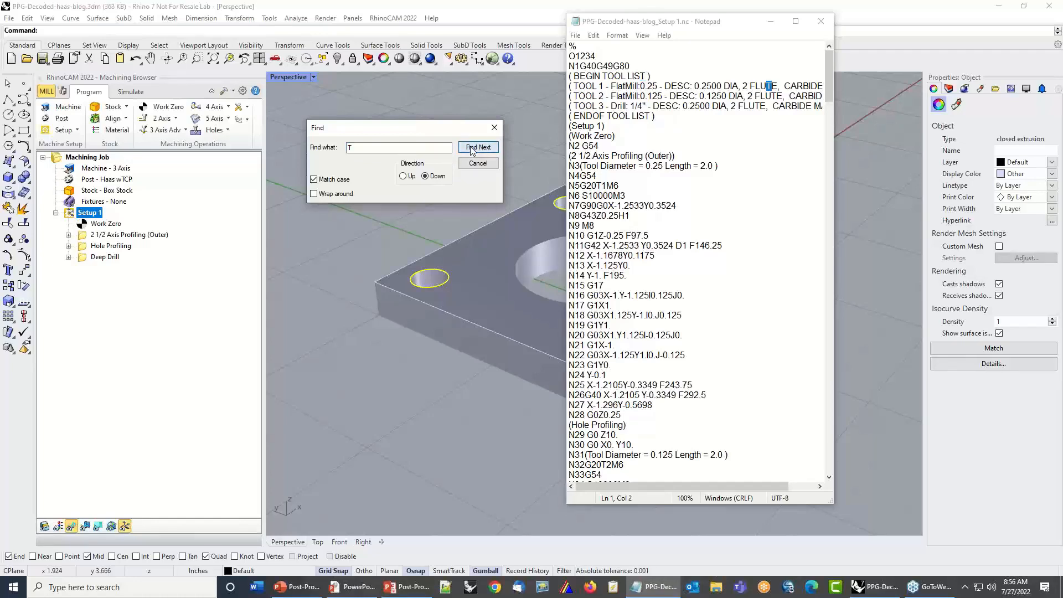
left_click(471, 151)
left_click(471, 151)
left_click(471, 151)
left_click(472, 151)
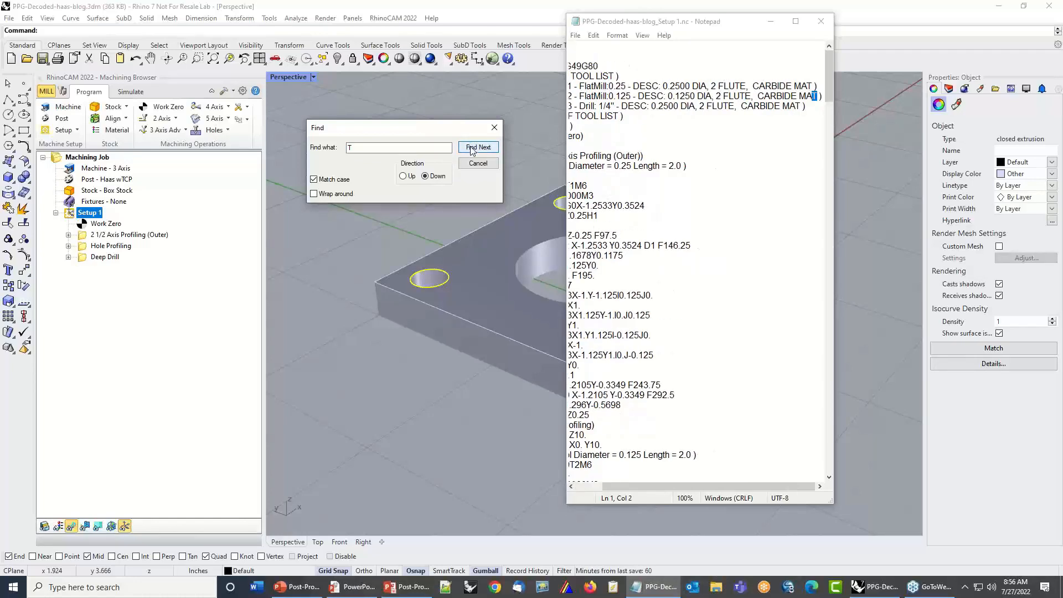
left_click(472, 151)
left_click(471, 148)
left_click(471, 148)
left_click(471, 148)
left_click(471, 149)
left_click(471, 150)
left_click(472, 148)
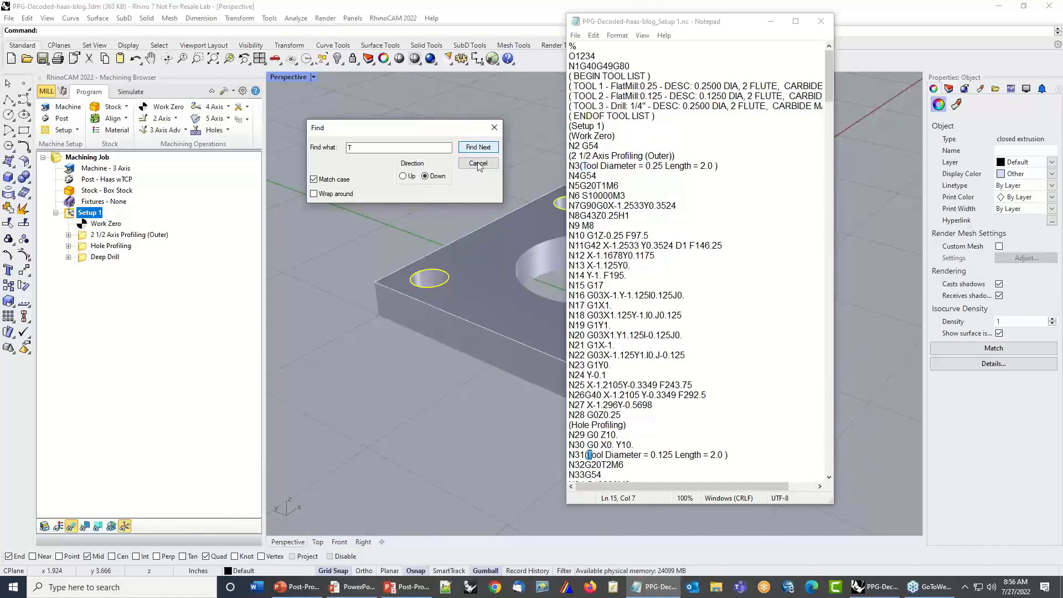
left_click(471, 149)
Highlight the Z and XY tool change point moves in lines N29 and N30 under Hole Profiling
scroll(669, 230, "down", 4)
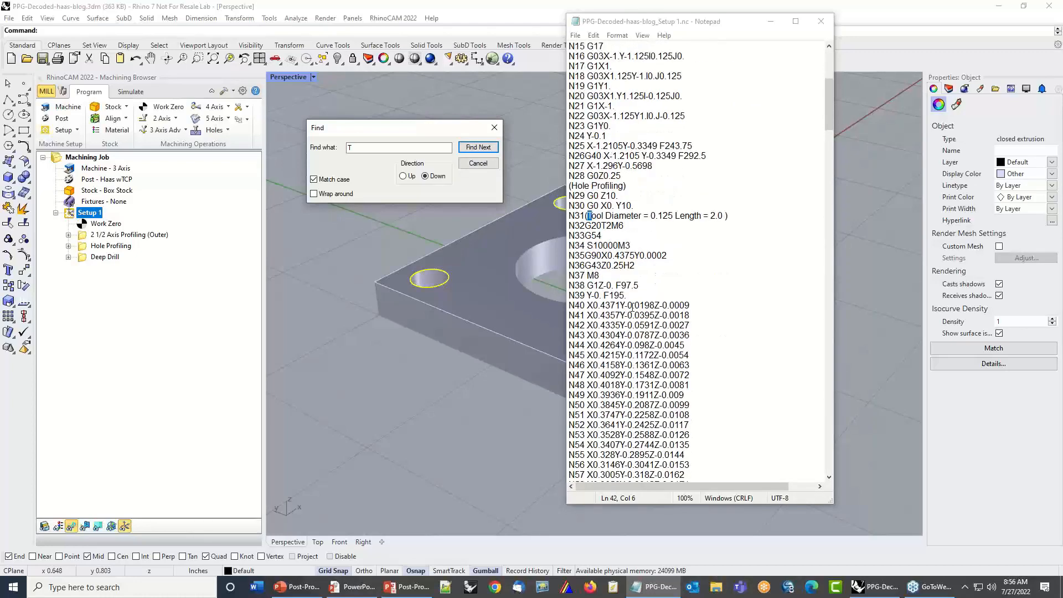
left_click(617, 195)
key("shift+Home")
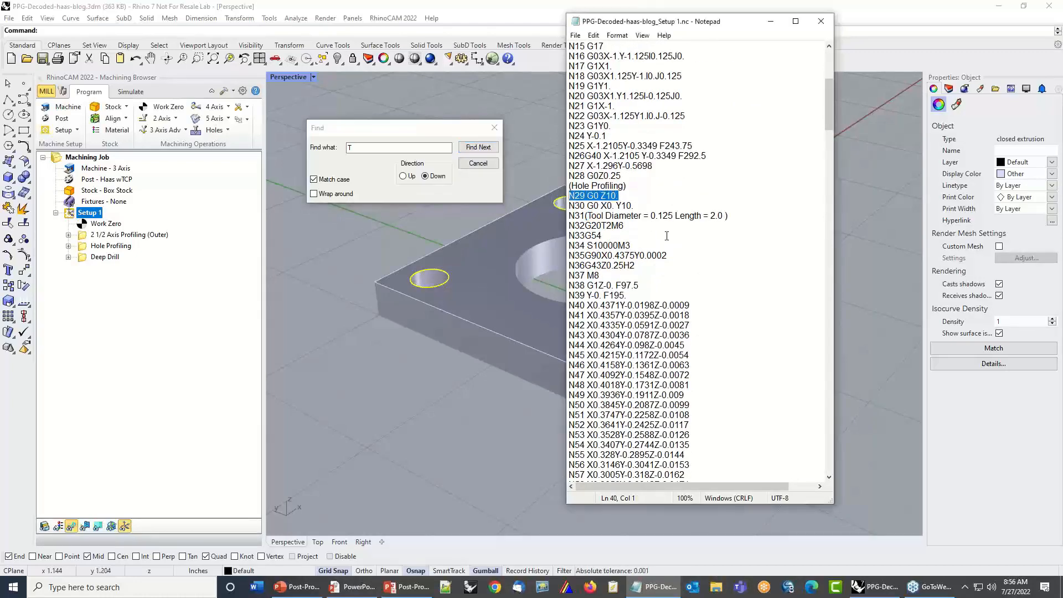
left_click_drag(638, 205, 580, 205)
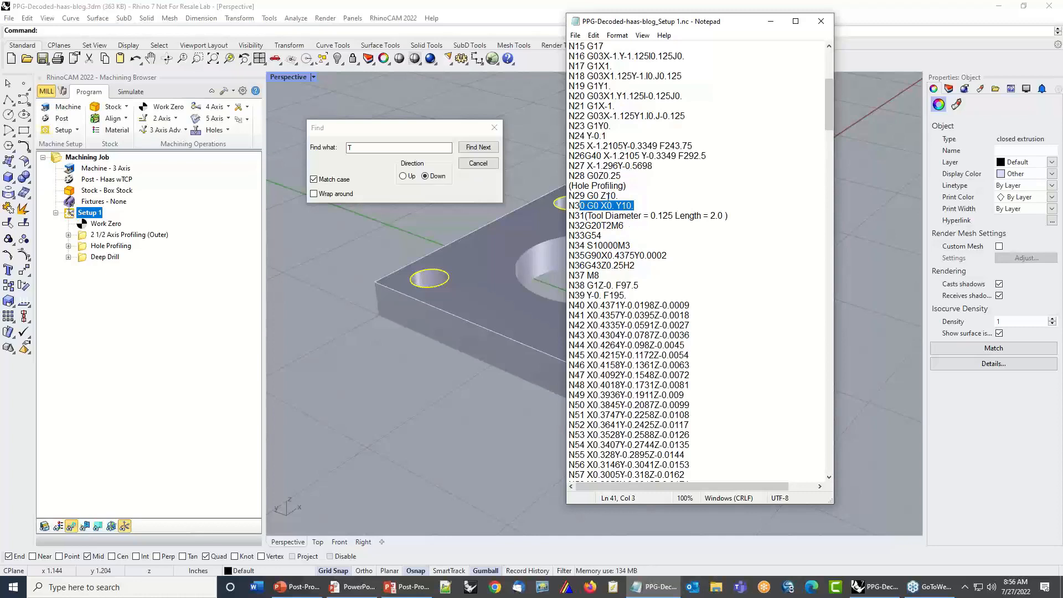
left_click(631, 196)
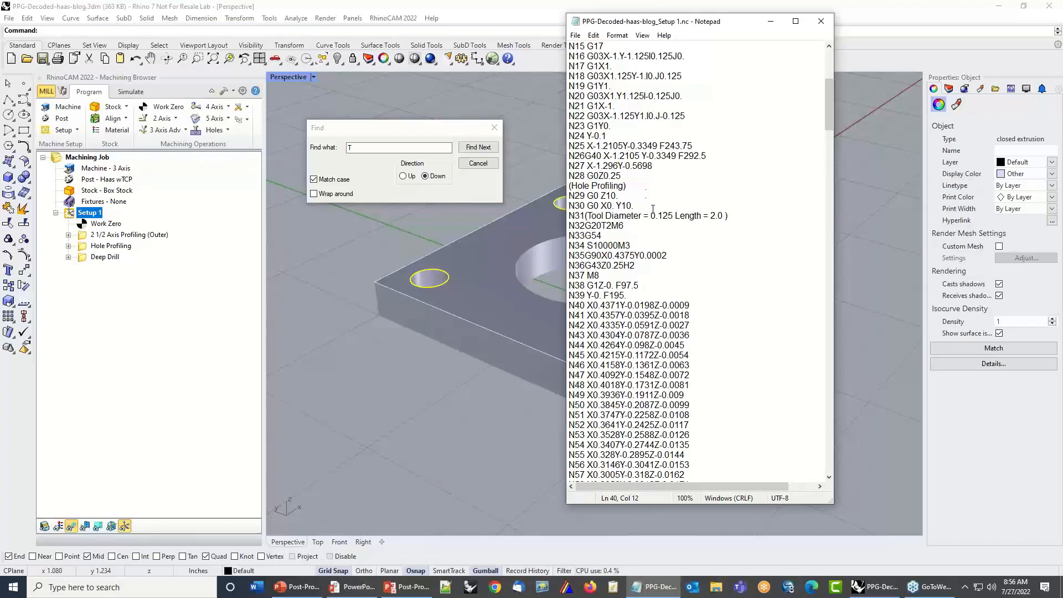
Find the Deep Drill tool change, highlight its tool change point moves in lines N322 and N323, and close the G-code file
left_click(479, 147)
left_click(479, 147)
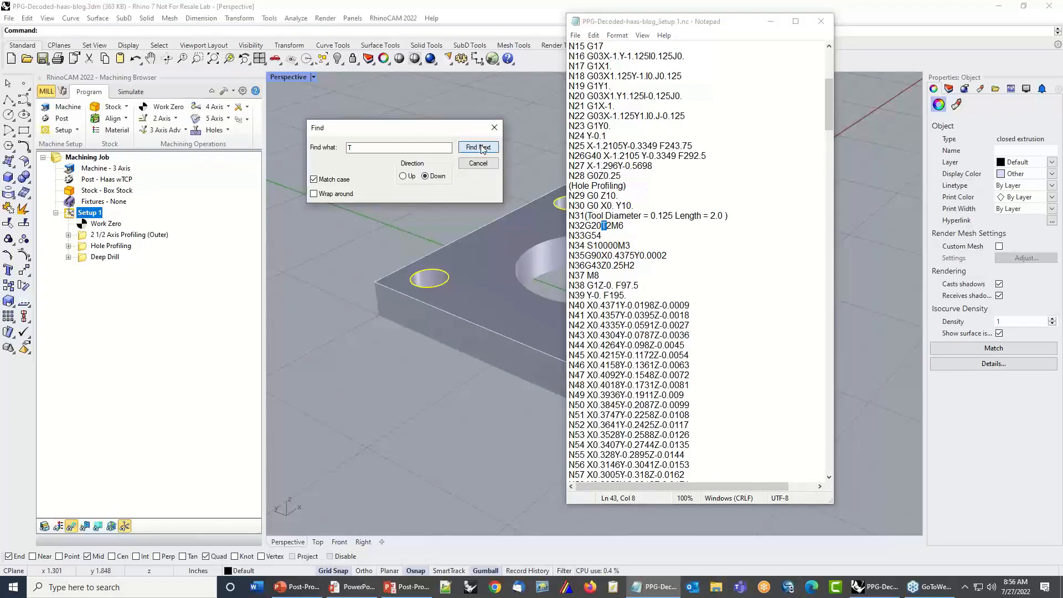
left_click(480, 148)
scroll(688, 219, "down", 8)
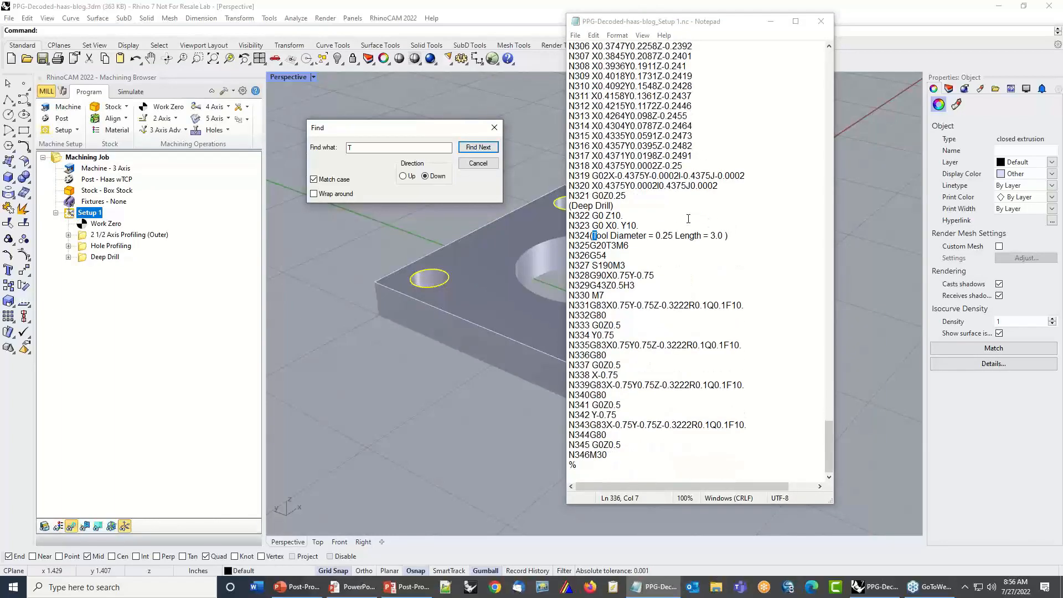
left_click_drag(636, 227, 569, 215)
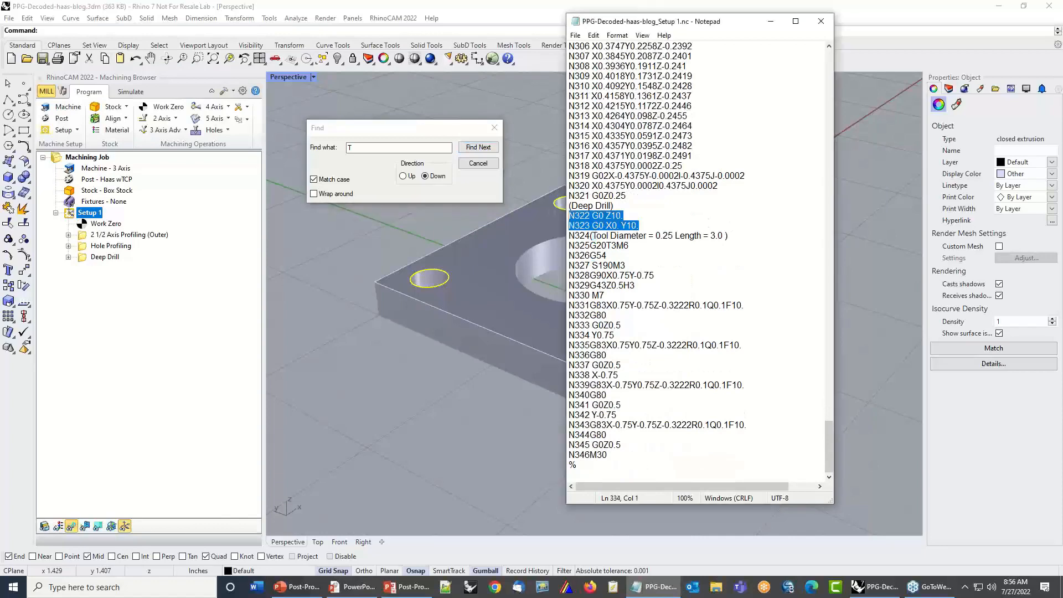
left_click(821, 21)
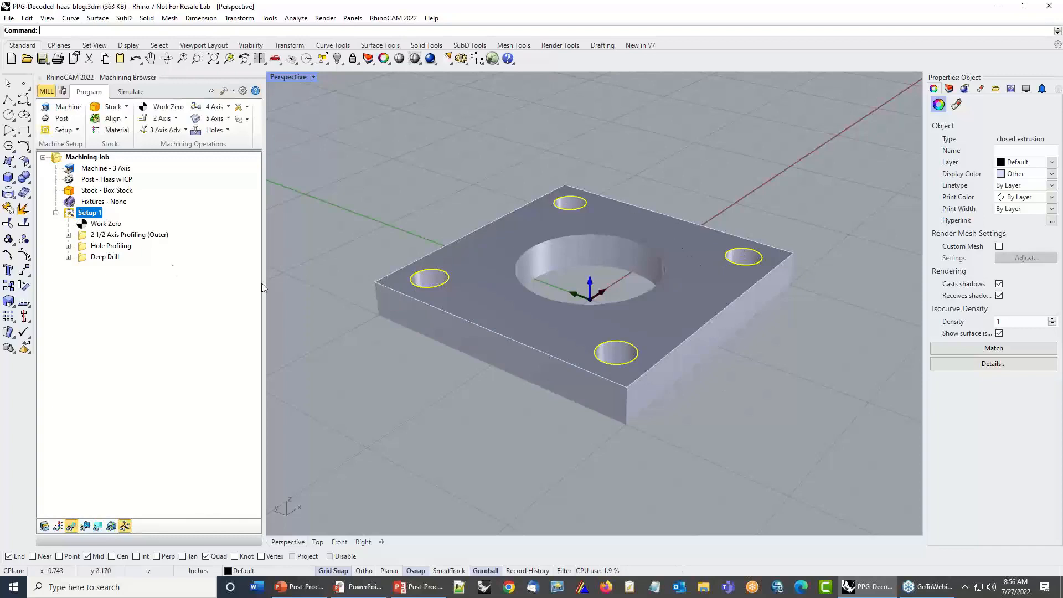
Check the Compensation options in the cut parameters of the outer 2 1/2 Axis Profiling operation, keep CONTROL/ON, and close without saving
left_click(84, 236)
double_click(84, 236)
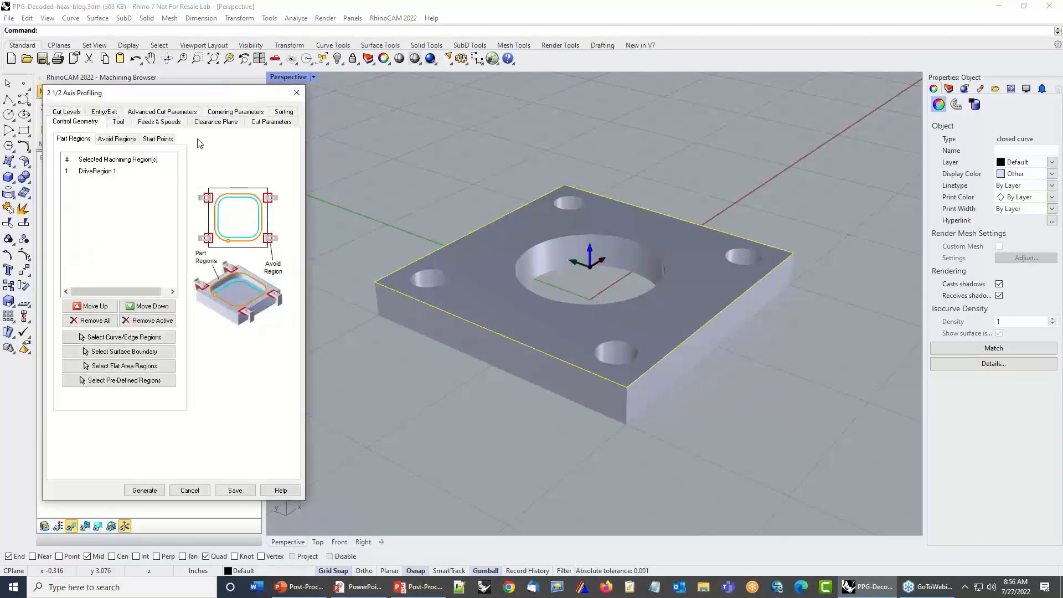
left_click(264, 123)
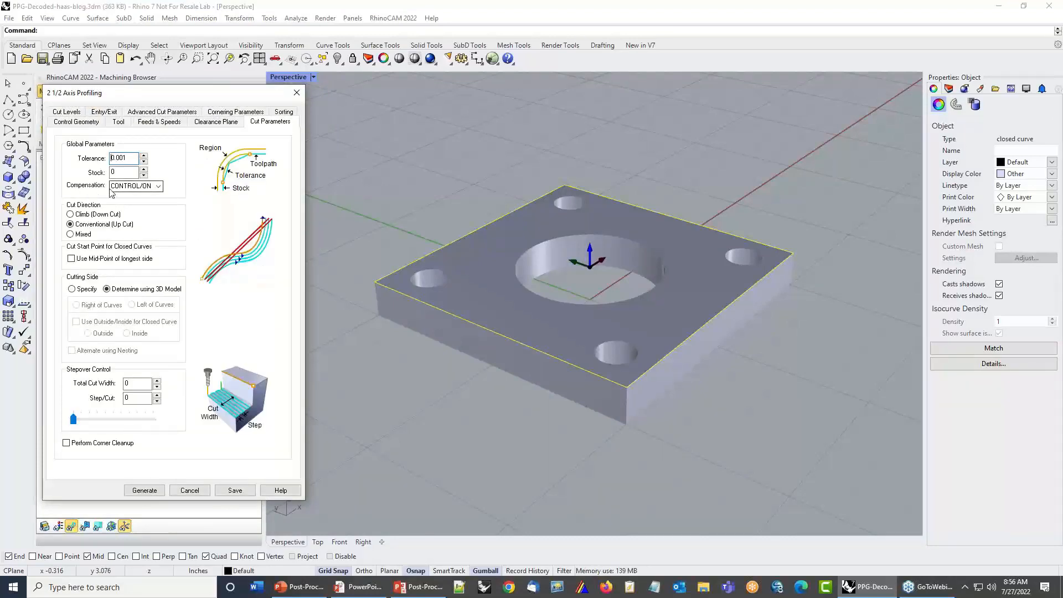
left_click(158, 186)
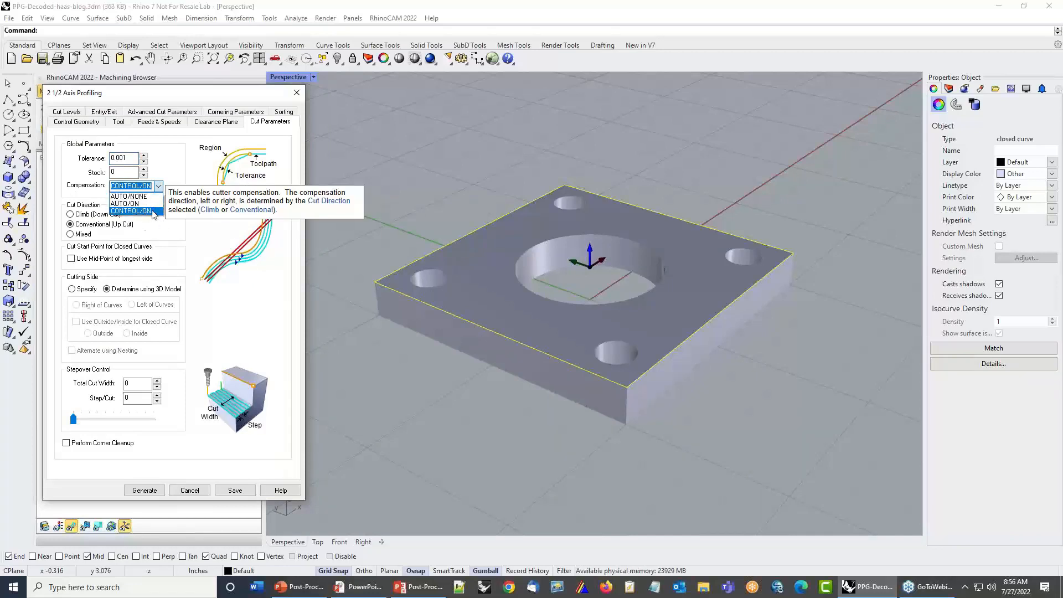
left_click(139, 213)
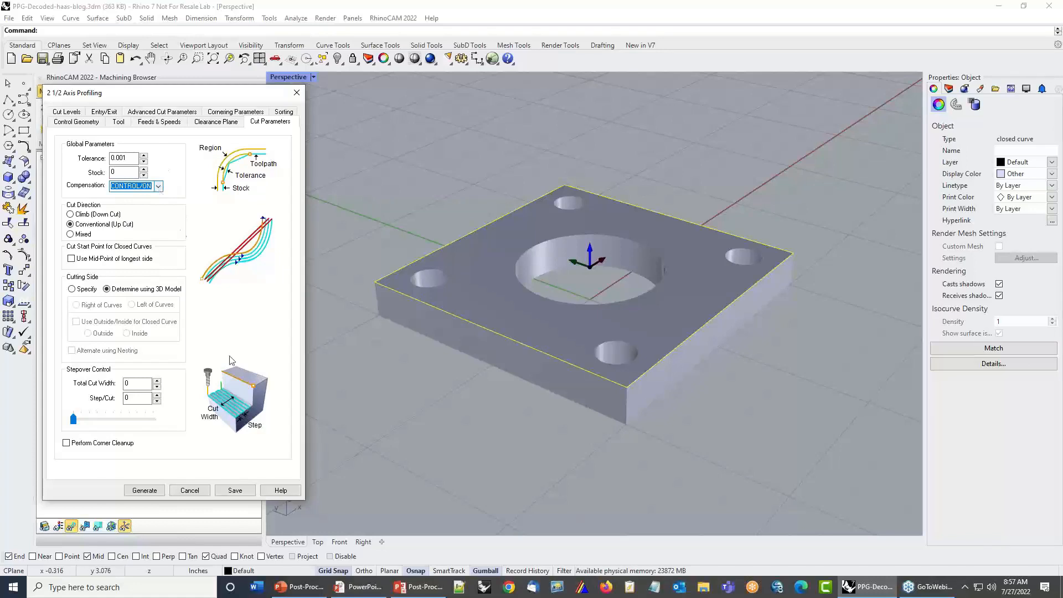
left_click(297, 94)
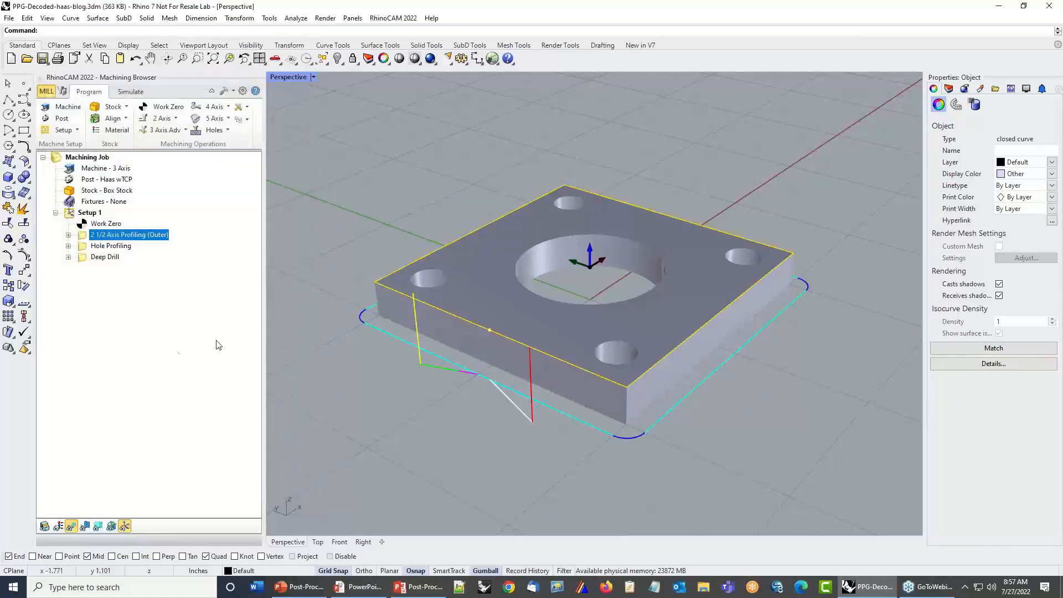
Examine the tool number and cutcom register of the profiling operation's FlatMill:0.25 tool, and close the tool definition without edits
left_click(69, 236)
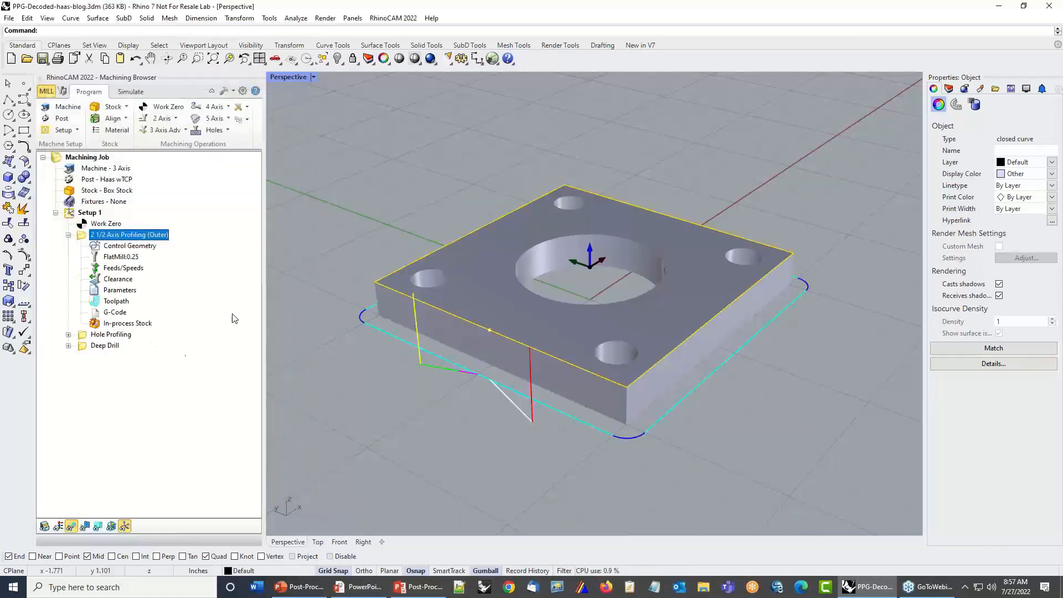
double_click(97, 258)
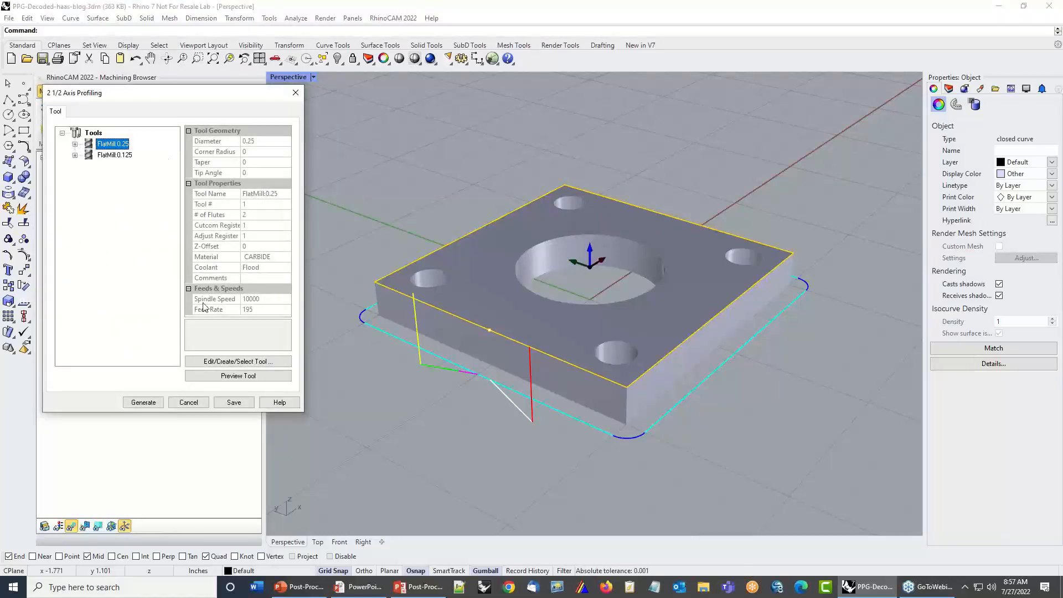
left_click(226, 362)
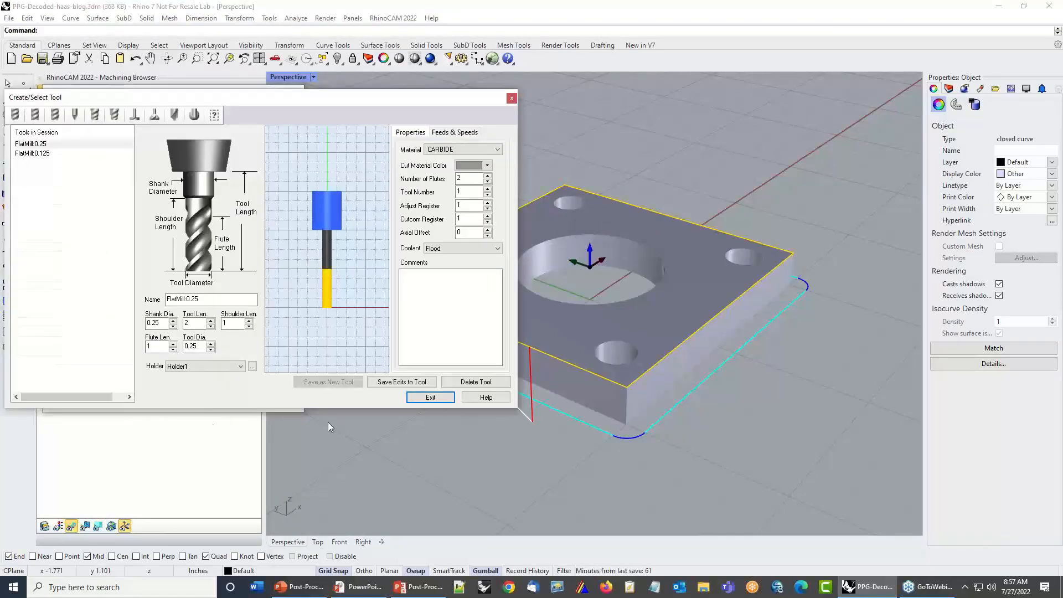
left_click_drag(466, 219, 447, 220)
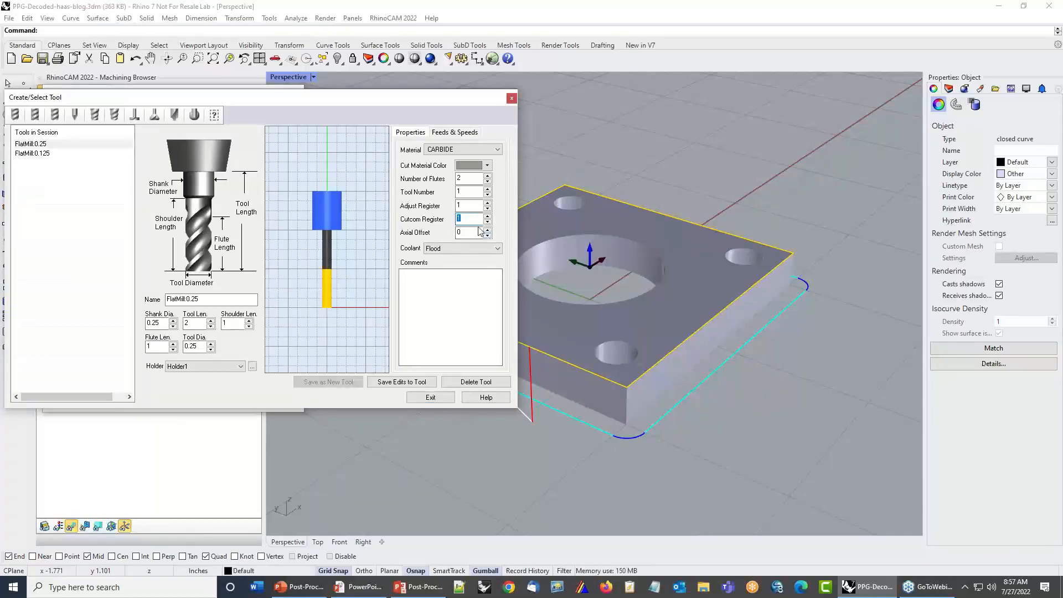
double_click(458, 192)
double_click(459, 219)
left_click(446, 398)
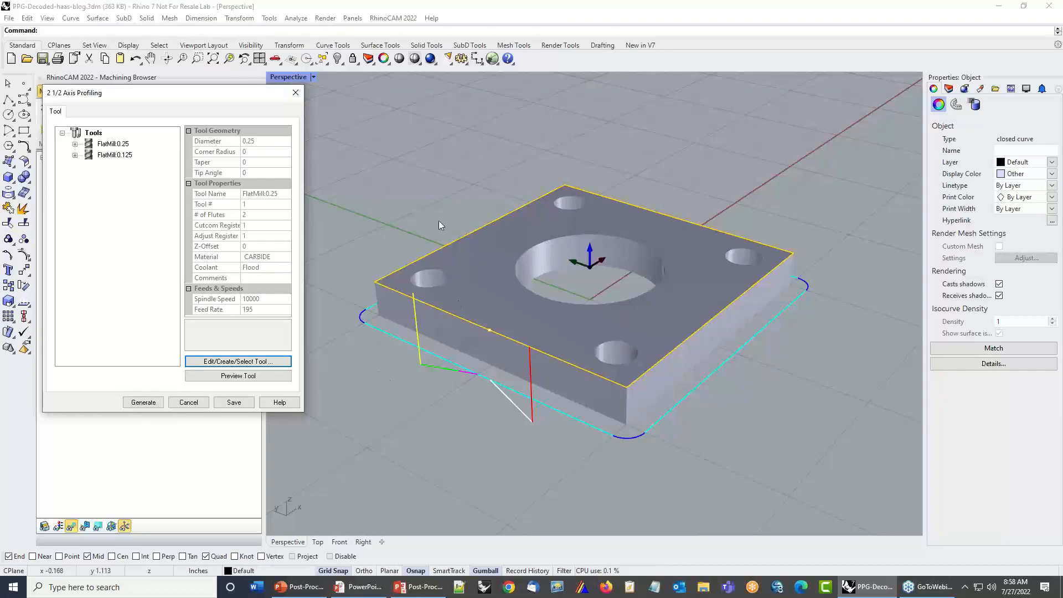
left_click(296, 96)
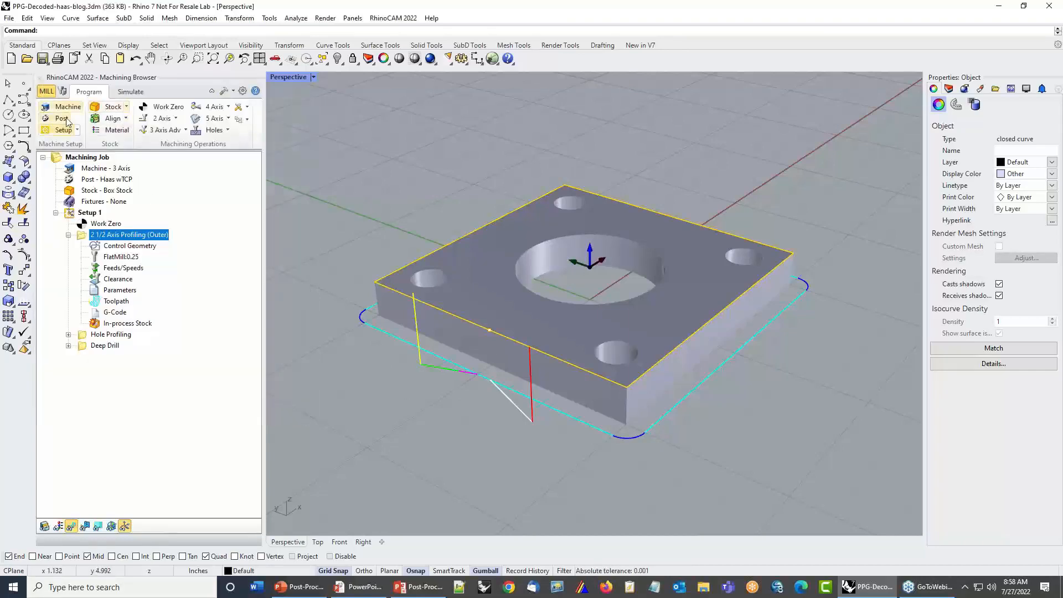
Open the Haas wTCP post-processor for editing and display its Cutter Compensation macros
double_click(113, 173)
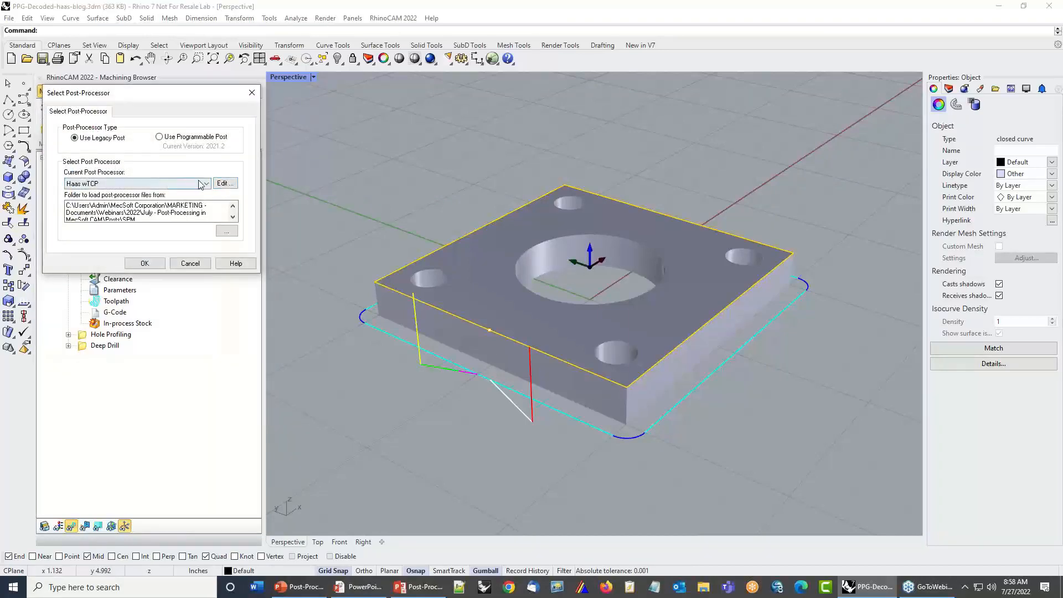
left_click(225, 185)
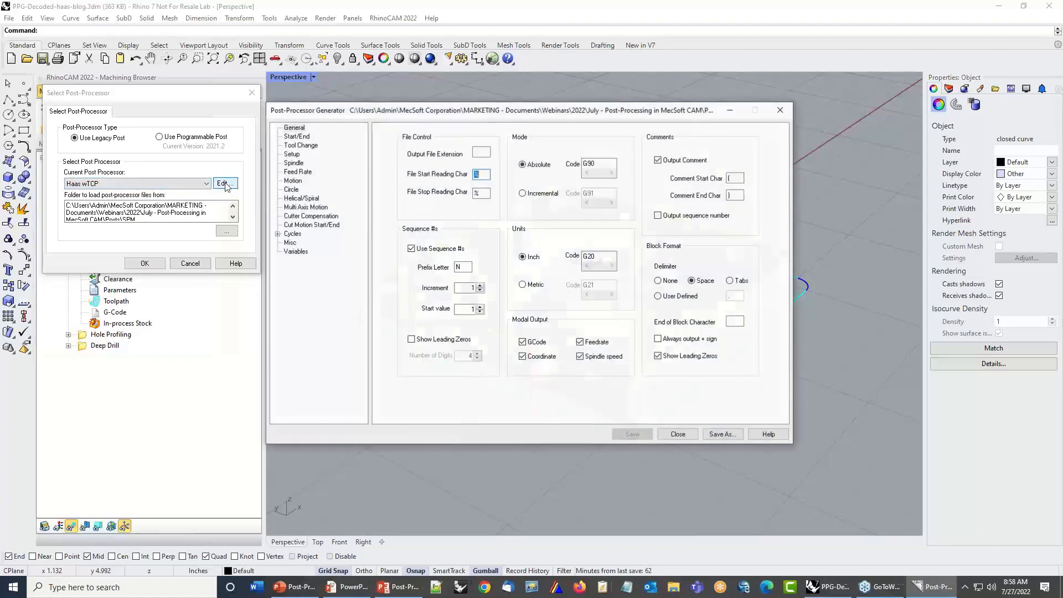
left_click(301, 216)
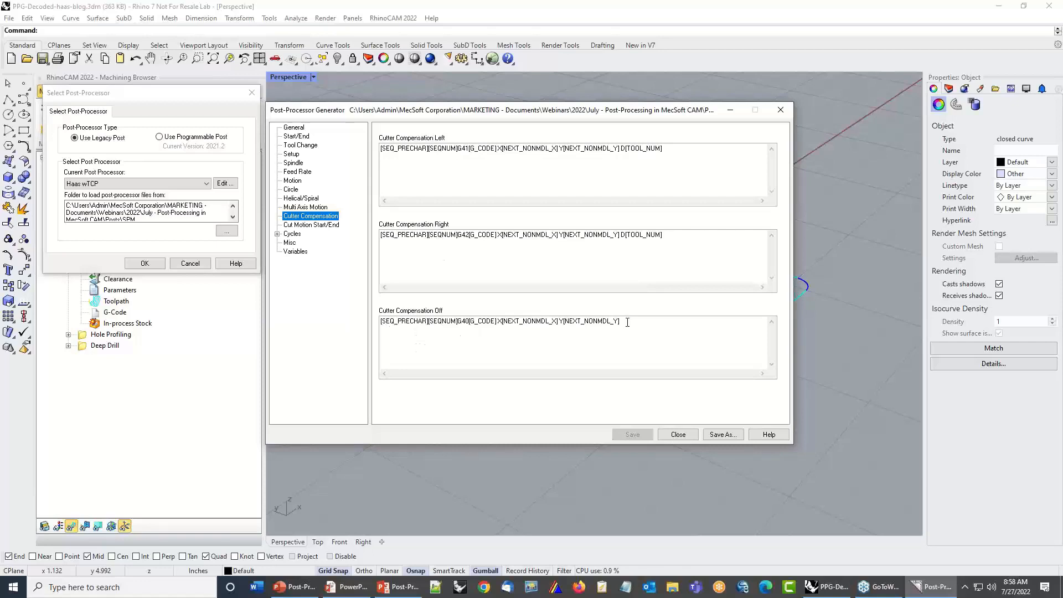
Highlight the Cutter Compensation Off macro, and close the post-processor editor and selection dialog without changes
left_click_drag(627, 322, 380, 322)
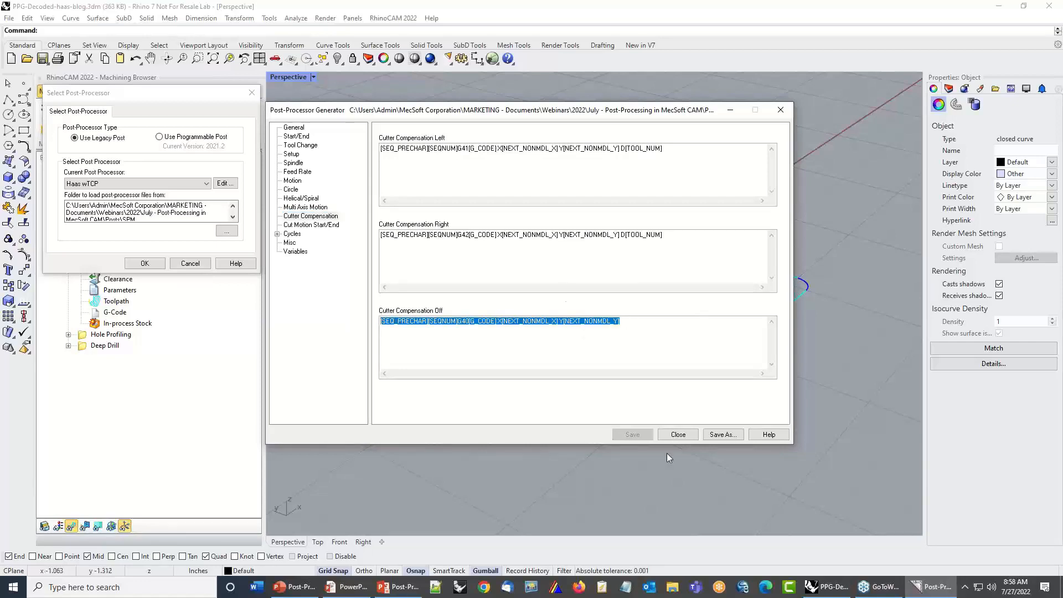
left_click(686, 437)
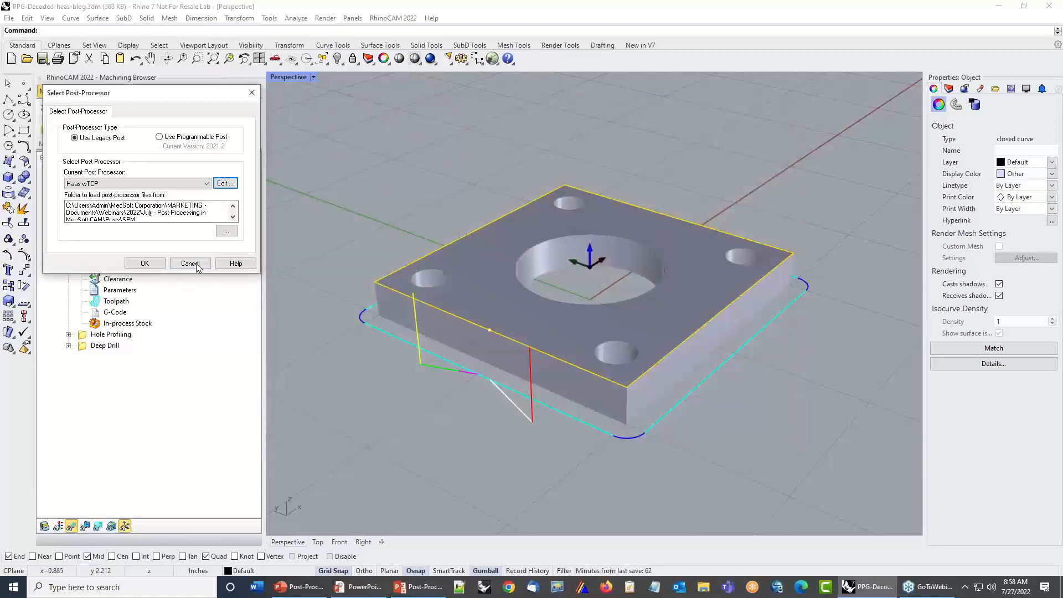
left_click(200, 264)
Check the compensation and cut direction in the outer 2 1/2 Axis Profiling operation's cut parameters, and close without saving
left_click(69, 234)
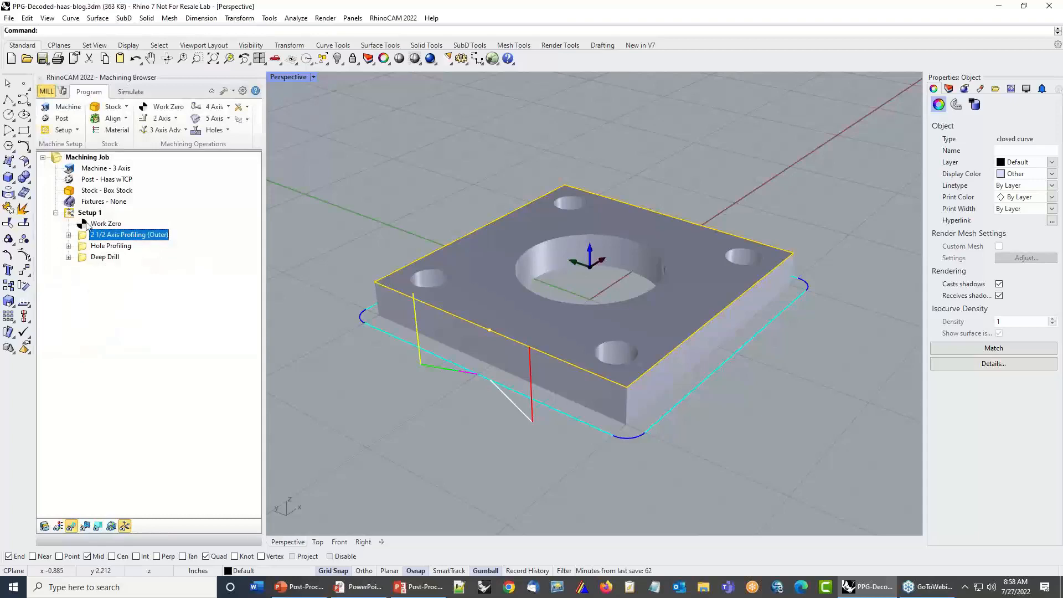
double_click(86, 235)
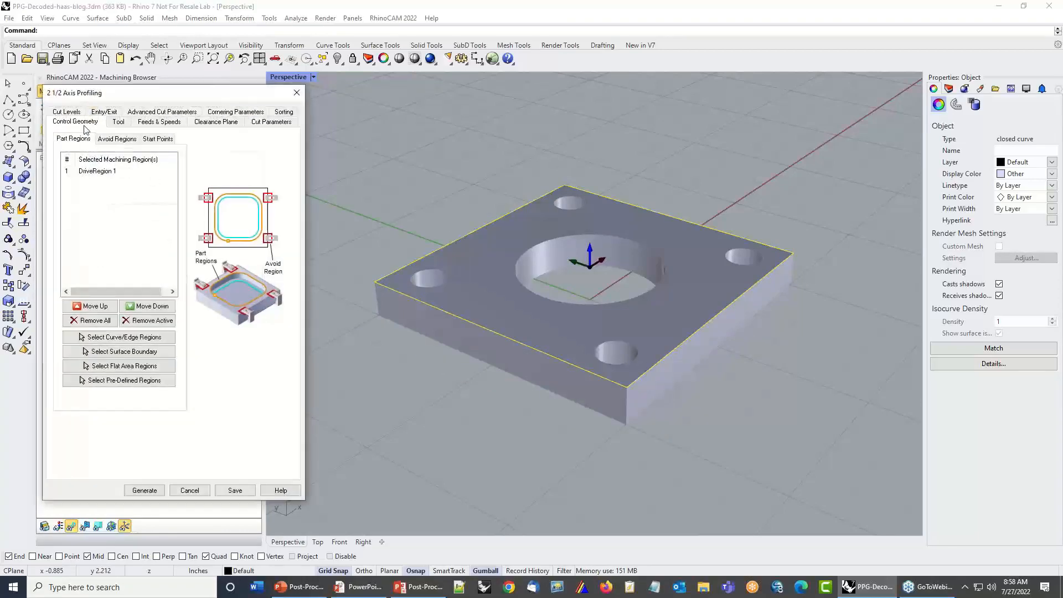
left_click(271, 121)
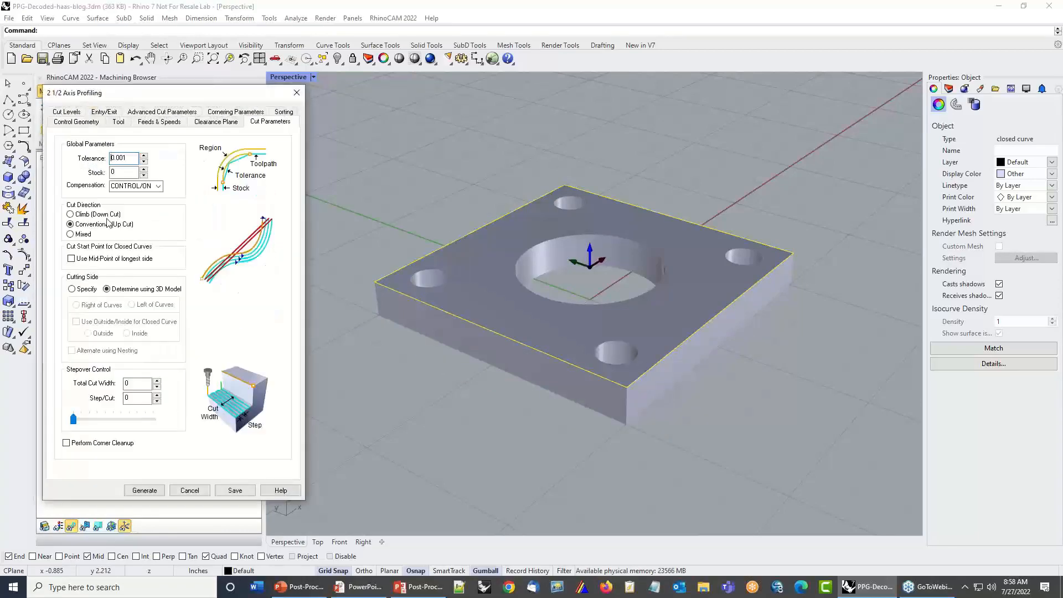
left_click(190, 490)
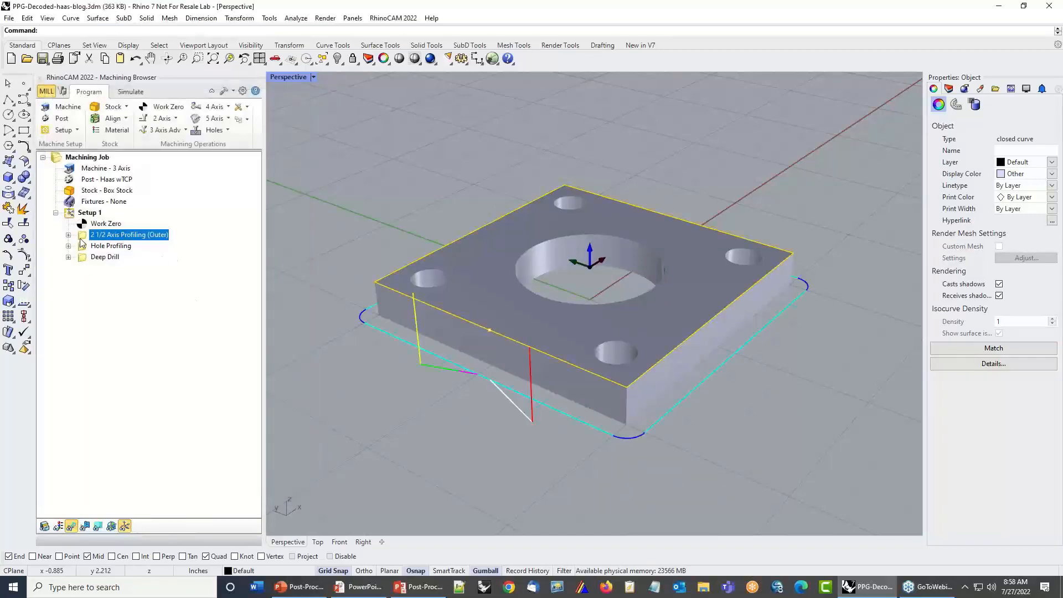
Post Setup 1 to G-code, and highlight the G40 code in line N1 and the G42 code in line N11
left_click(71, 213)
right_click(70, 213)
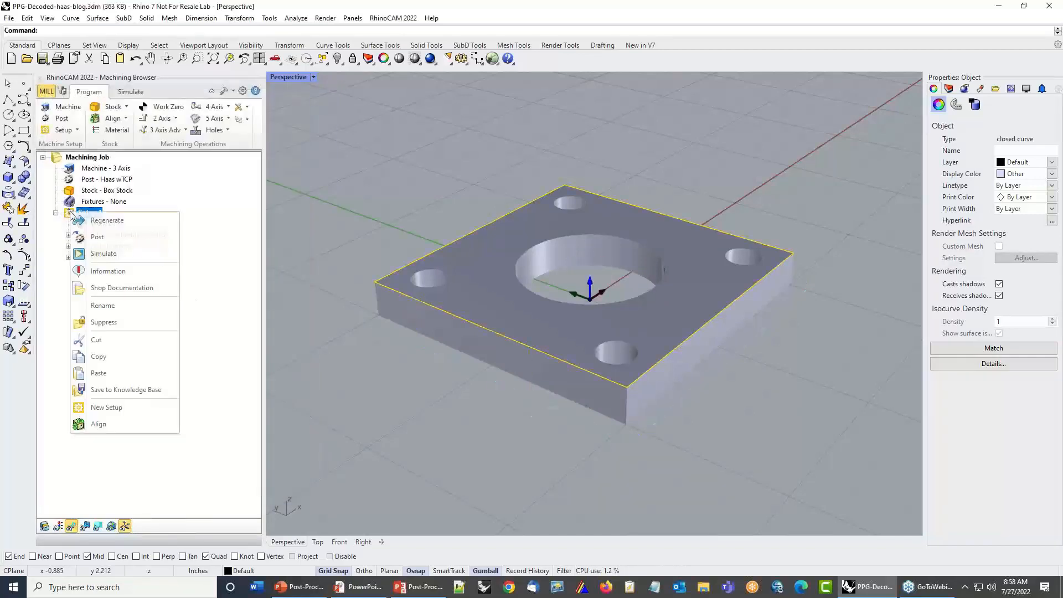
left_click(113, 238)
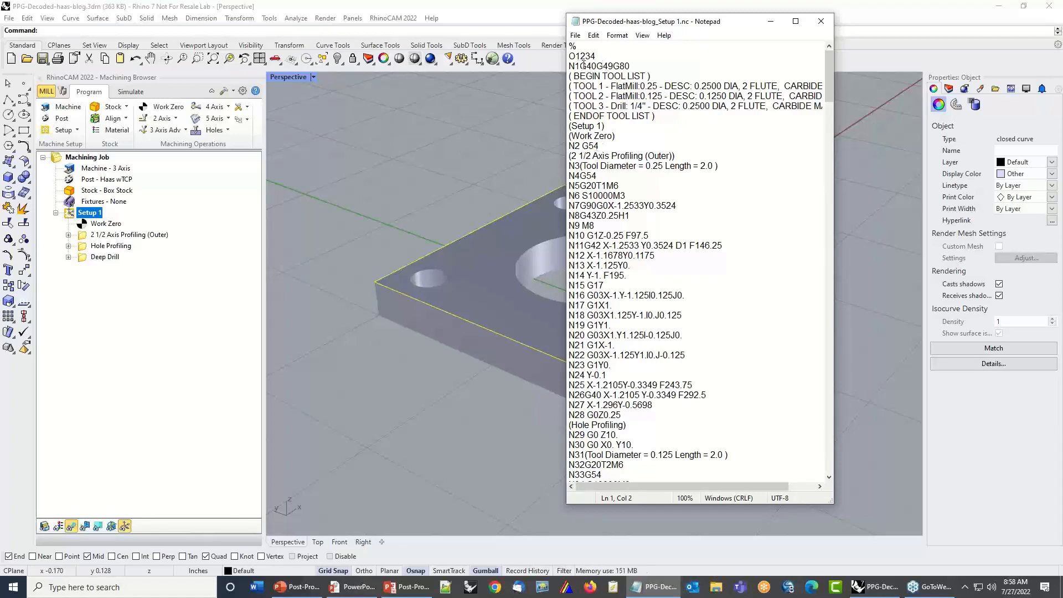
left_click_drag(579, 66, 596, 67)
left_click_drag(585, 245, 602, 245)
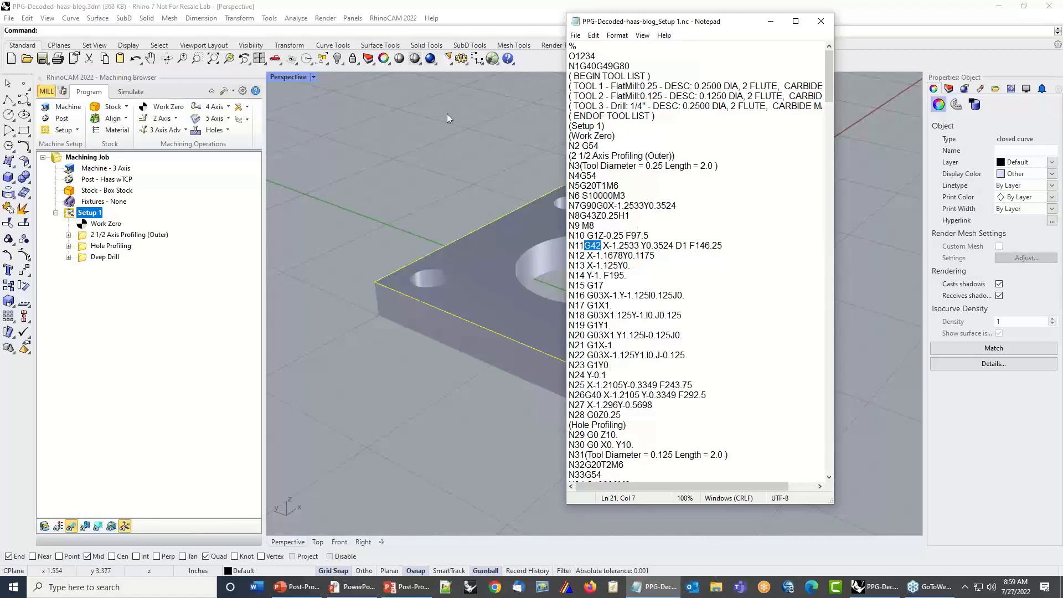
Search the posted G-code for further occurrences of G42 beyond line N11
left_click(593, 35)
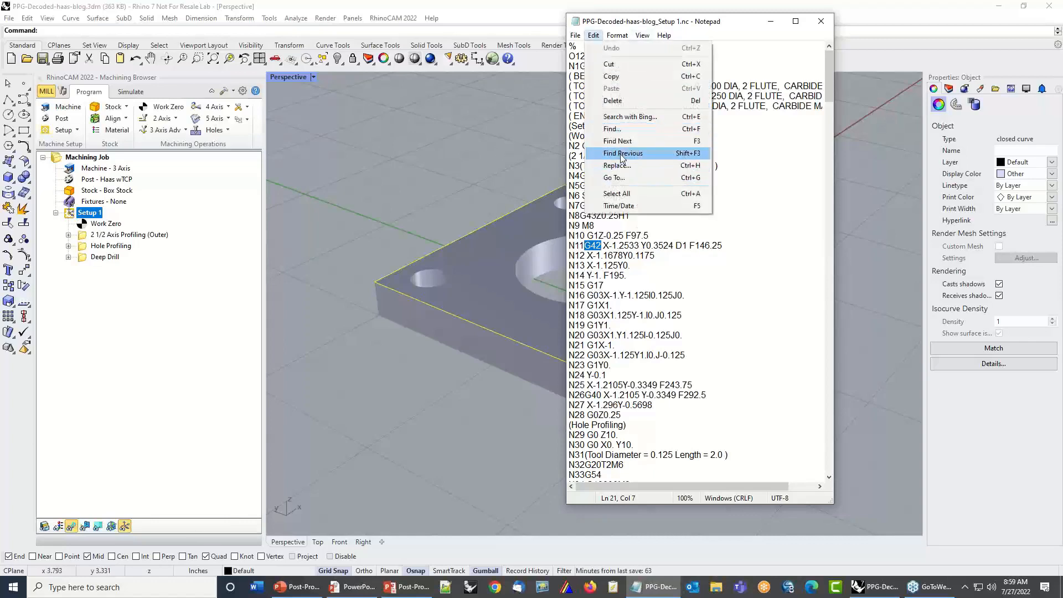
left_click(619, 129)
left_click_drag(669, 120, 327, 159)
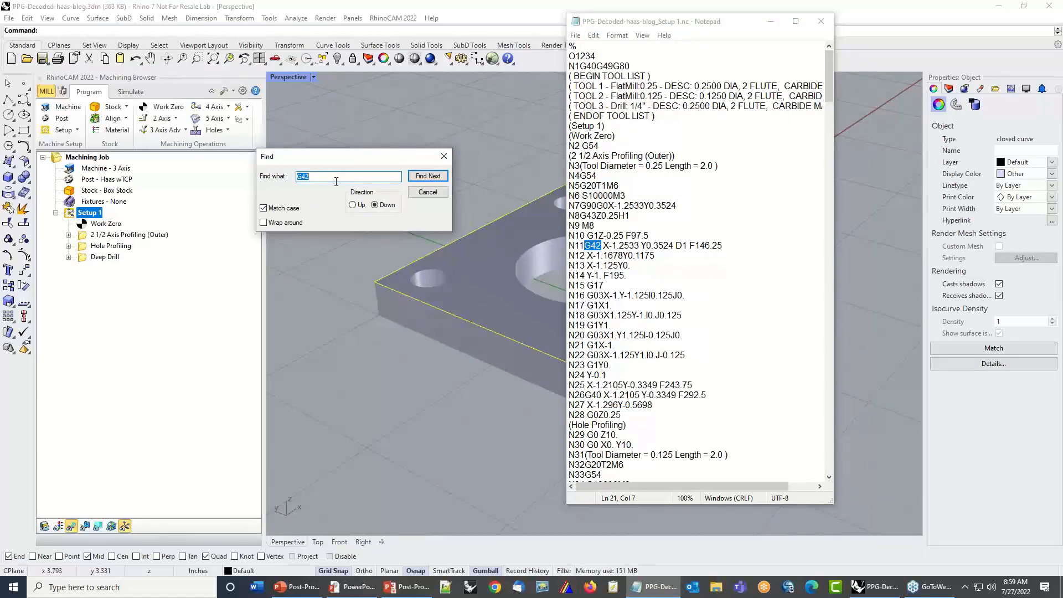
left_click(316, 178)
type("G")
left_click(428, 176)
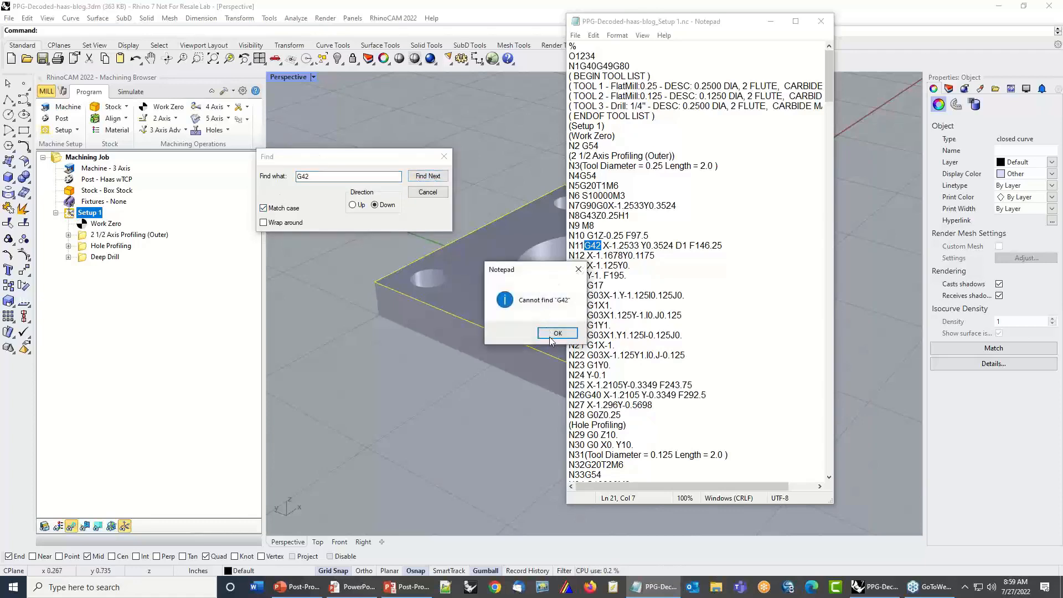
left_click(555, 334)
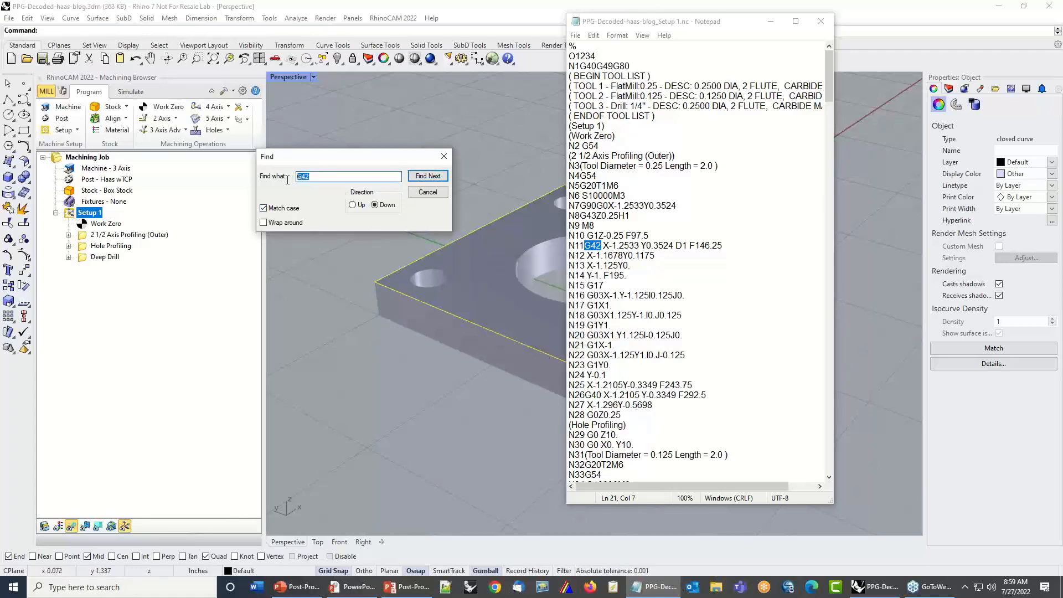
Search the posted G-code for the G40 cutter compensation off code, and close the file
type("G")
left_click(440, 176)
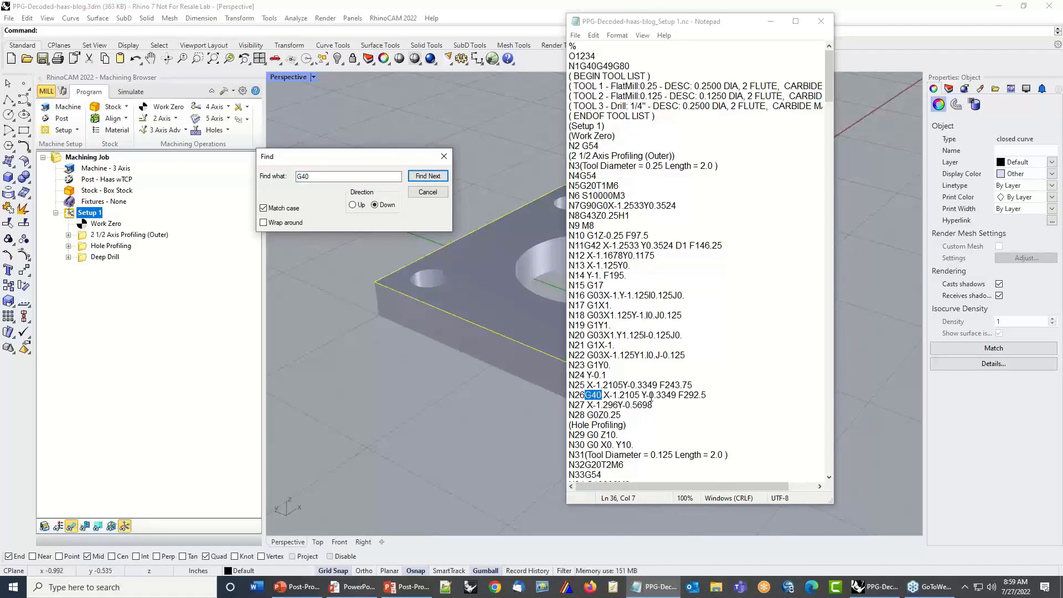
left_click(435, 177)
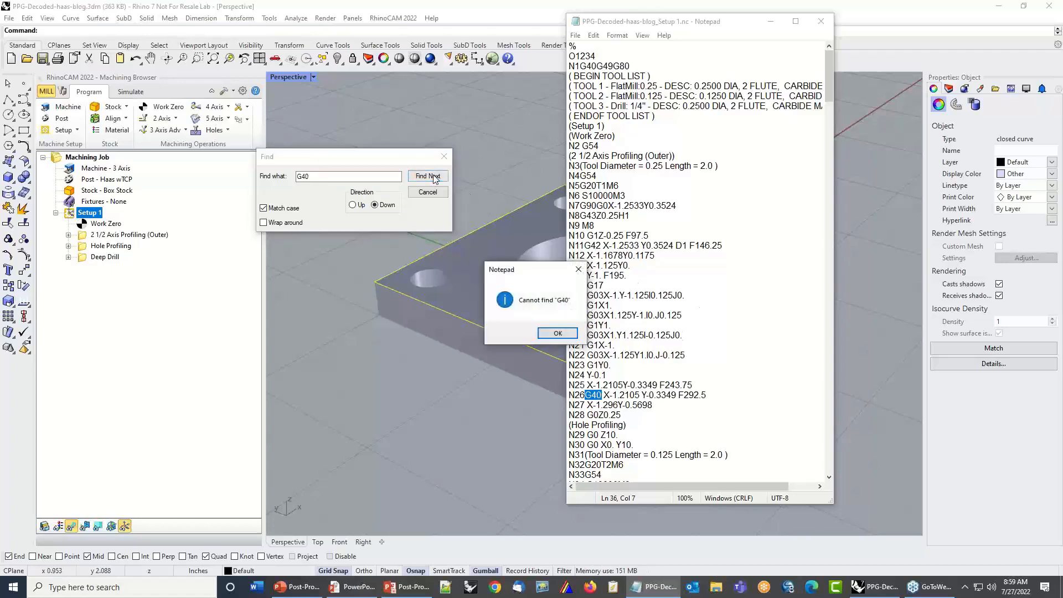
left_click(553, 338)
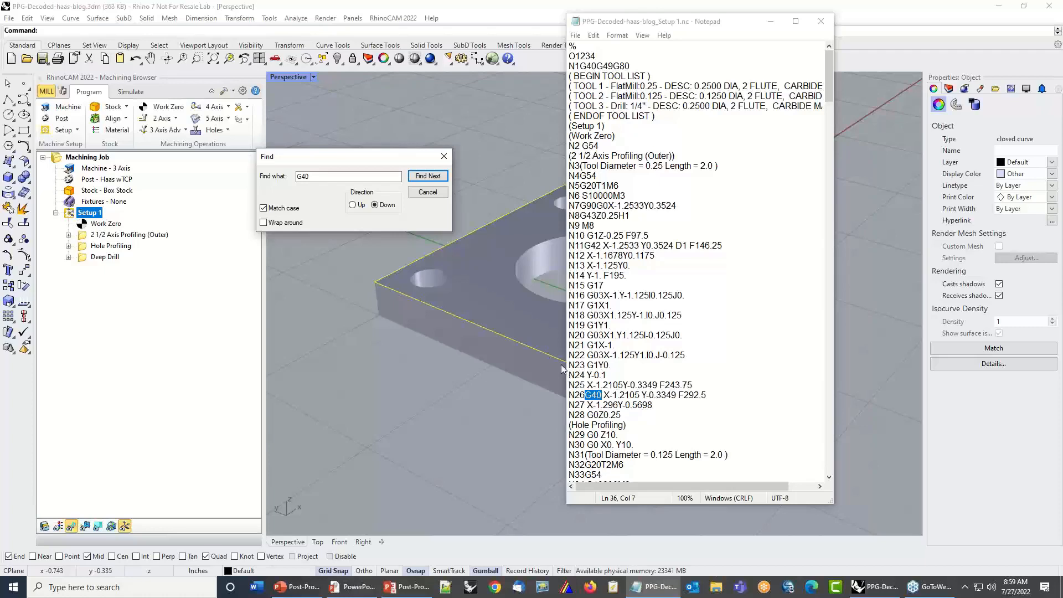
left_click(821, 21)
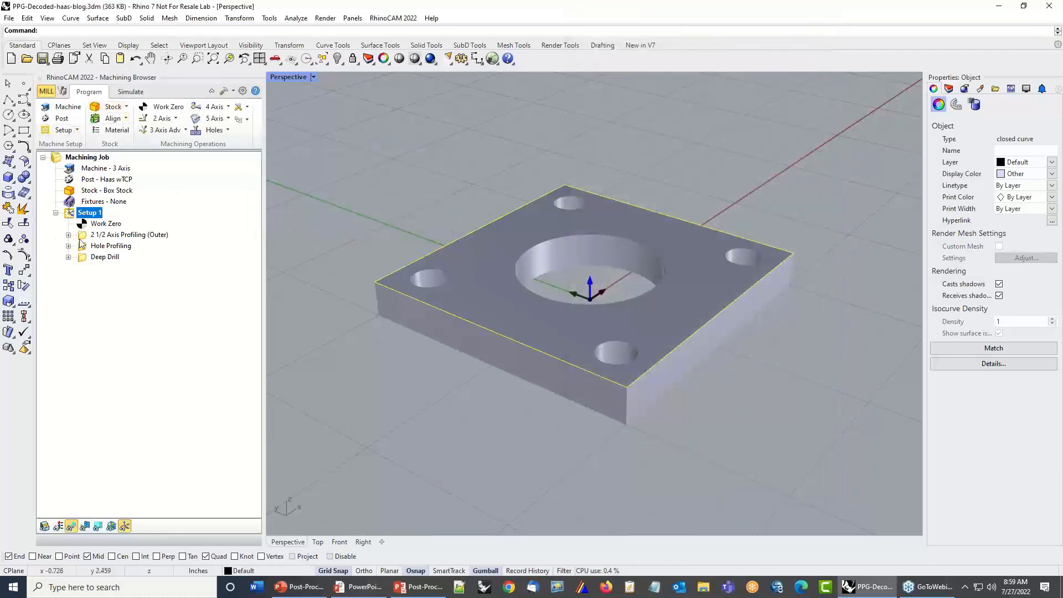
Examine the cut tolerance and arc fitting tolerance of the outer 2 1/2 Axis Profiling operation, and close it without edits
left_click(83, 239)
double_click(84, 239)
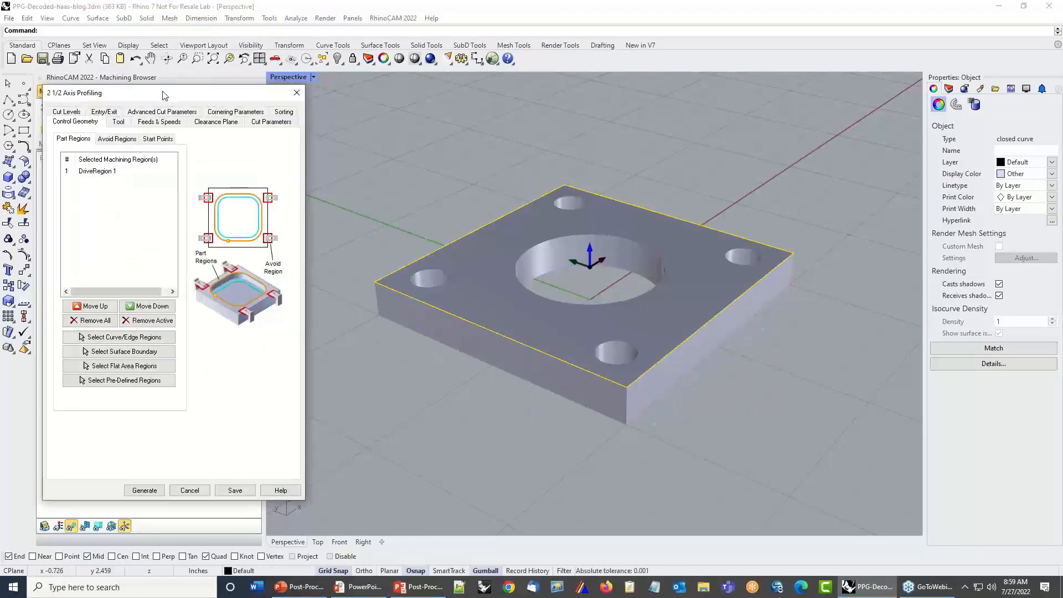
left_click_drag(183, 93, 210, 103)
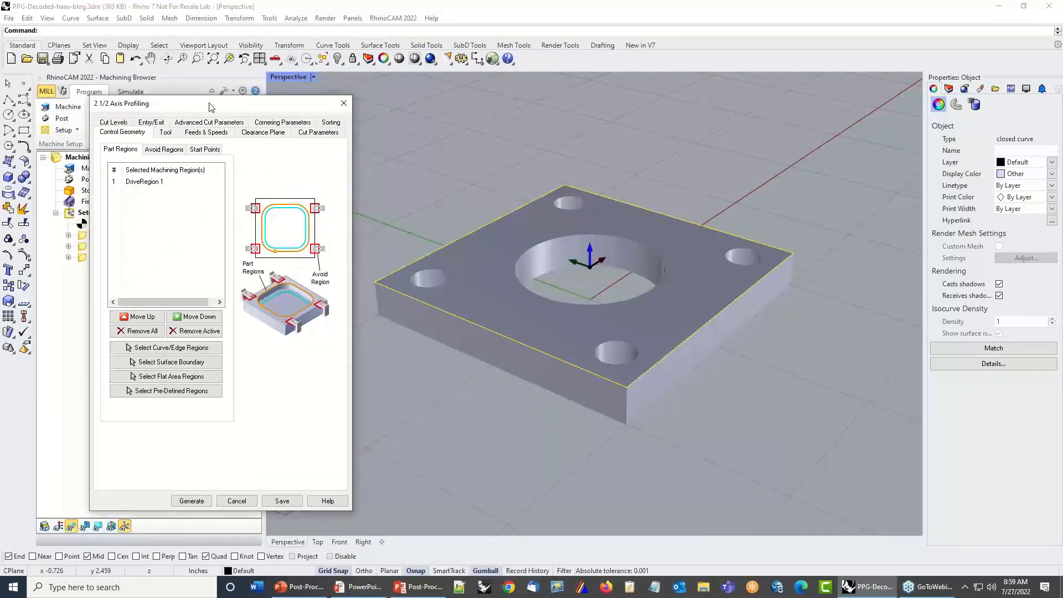
left_click(312, 135)
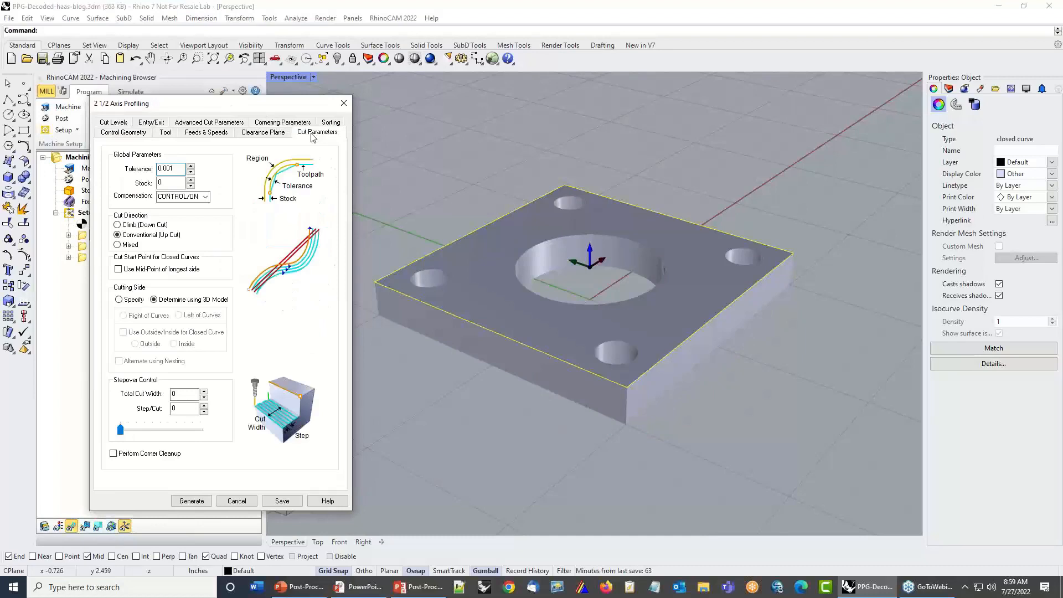
double_click(170, 169)
left_click(200, 123)
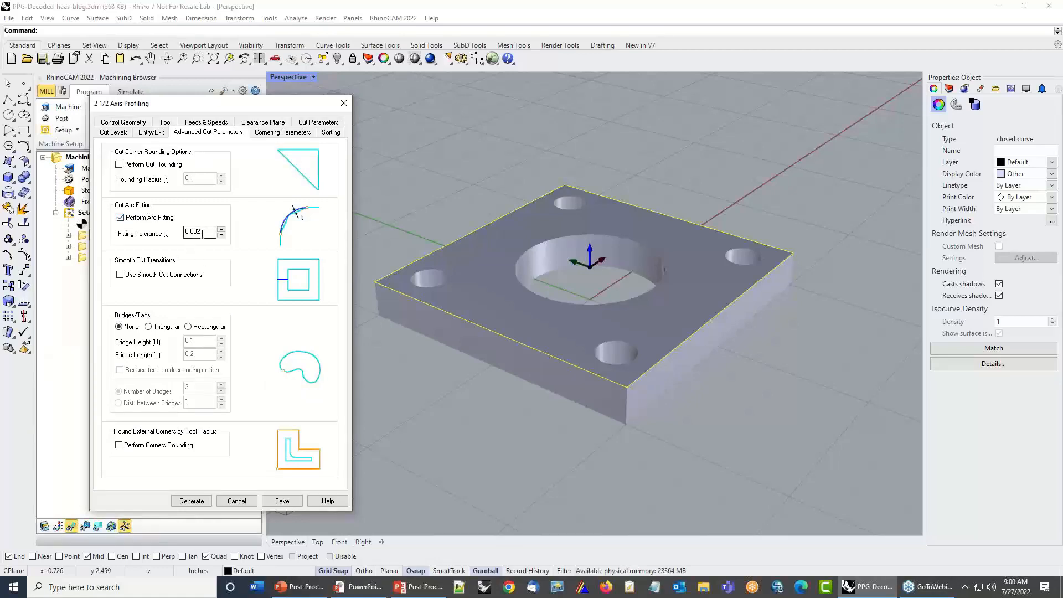
left_click_drag(205, 233, 166, 235)
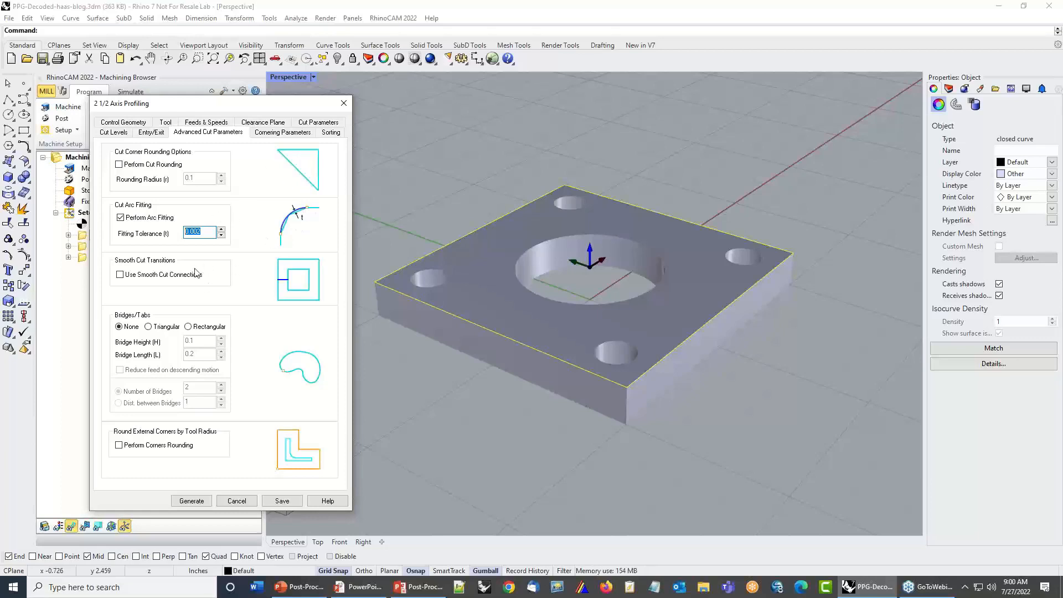
left_click(344, 103)
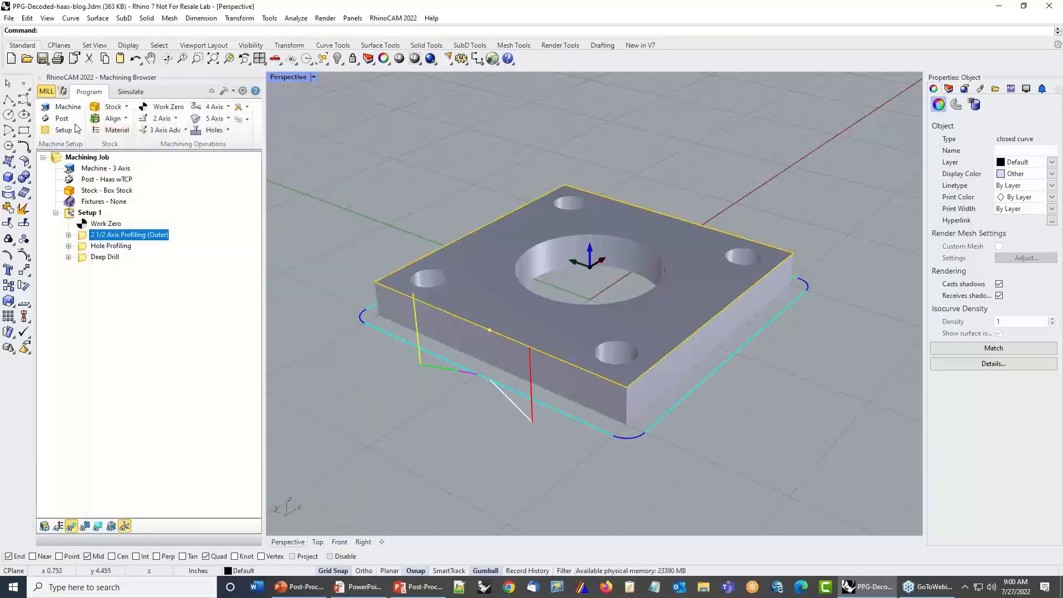
Review the Circle output settings of the Haas wTCP post-processor, and close its editor and selection dialog without changes
left_click(58, 119)
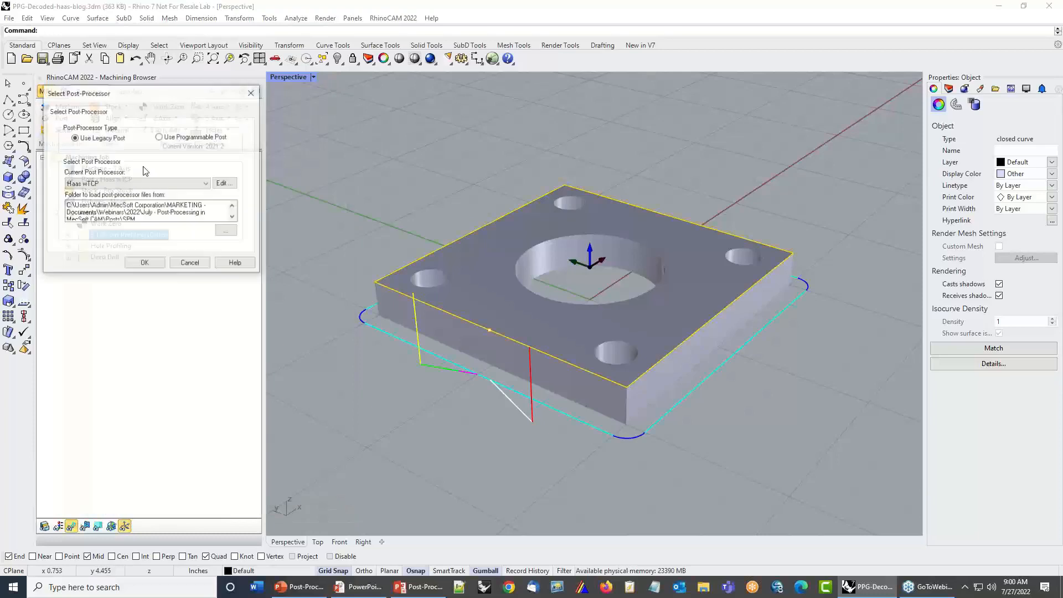
left_click(226, 184)
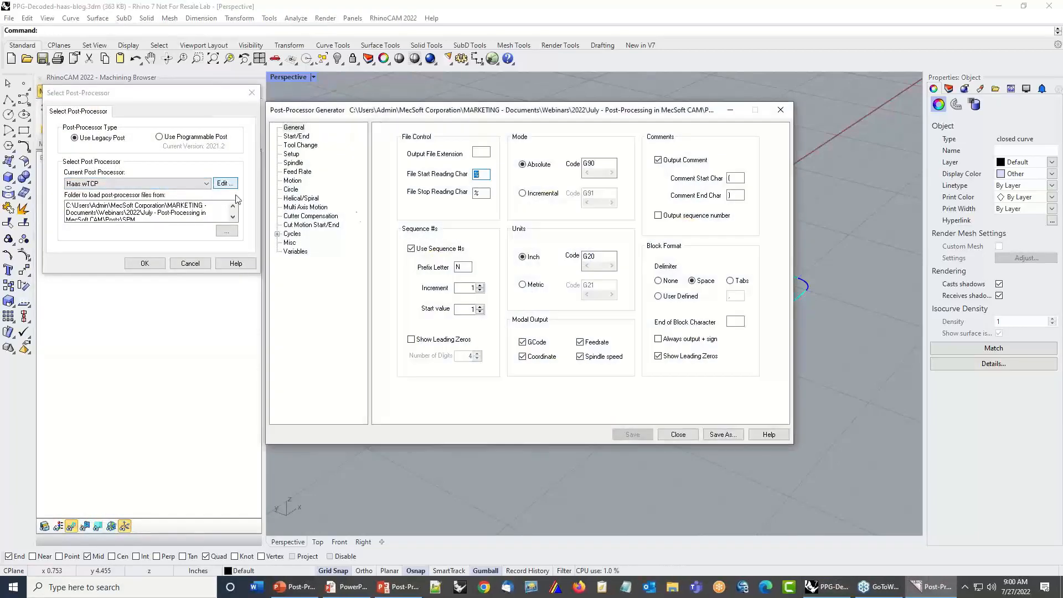
left_click(290, 190)
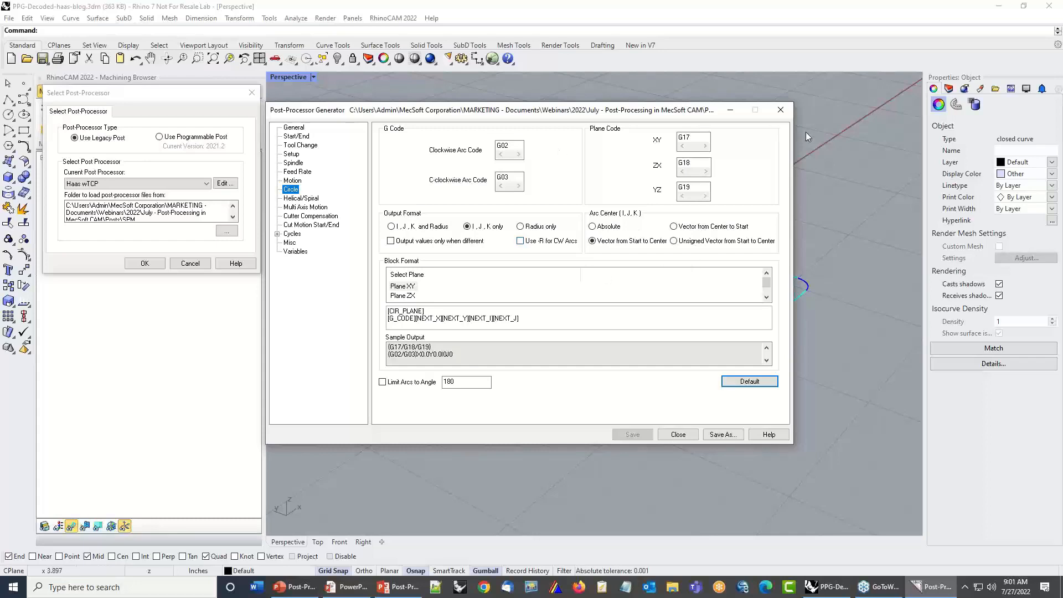
left_click(780, 110)
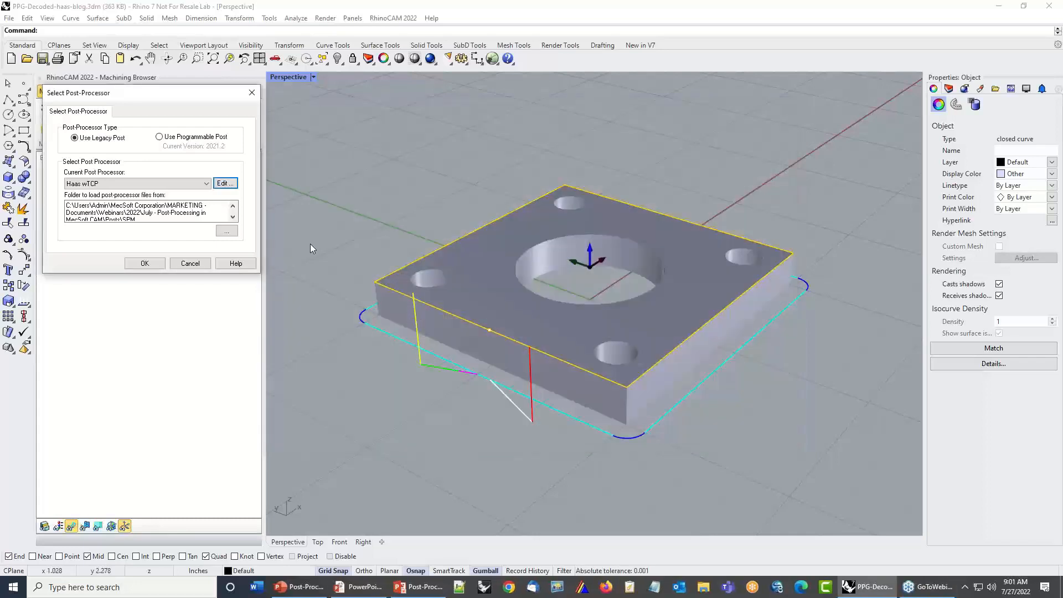
left_click(191, 264)
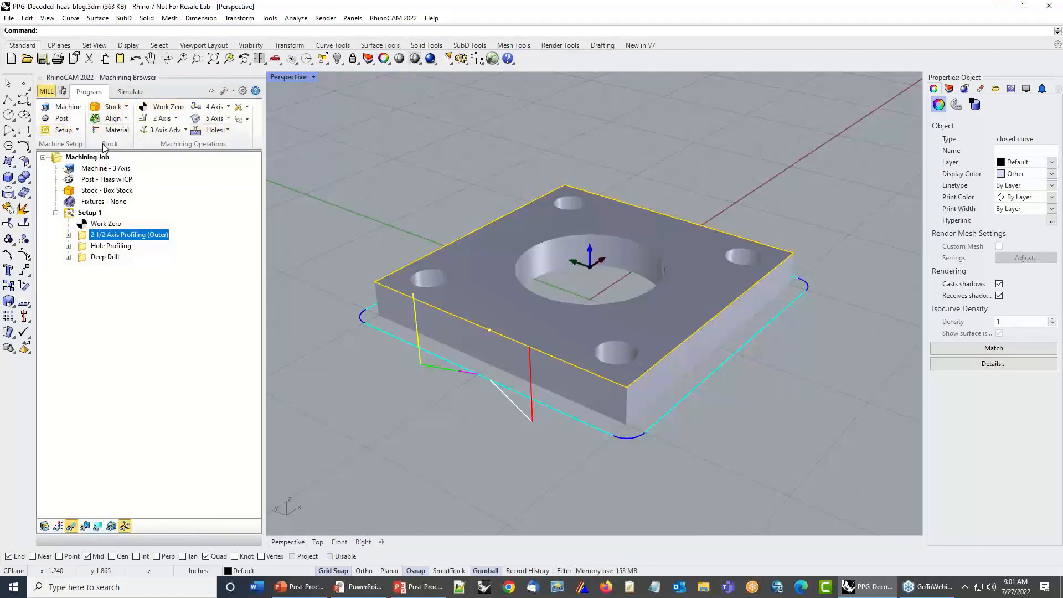
Review the arc, spiral, helix and drill cycle options in the Output Control preferences, and cancel without changes
left_click(242, 90)
left_click(419, 214)
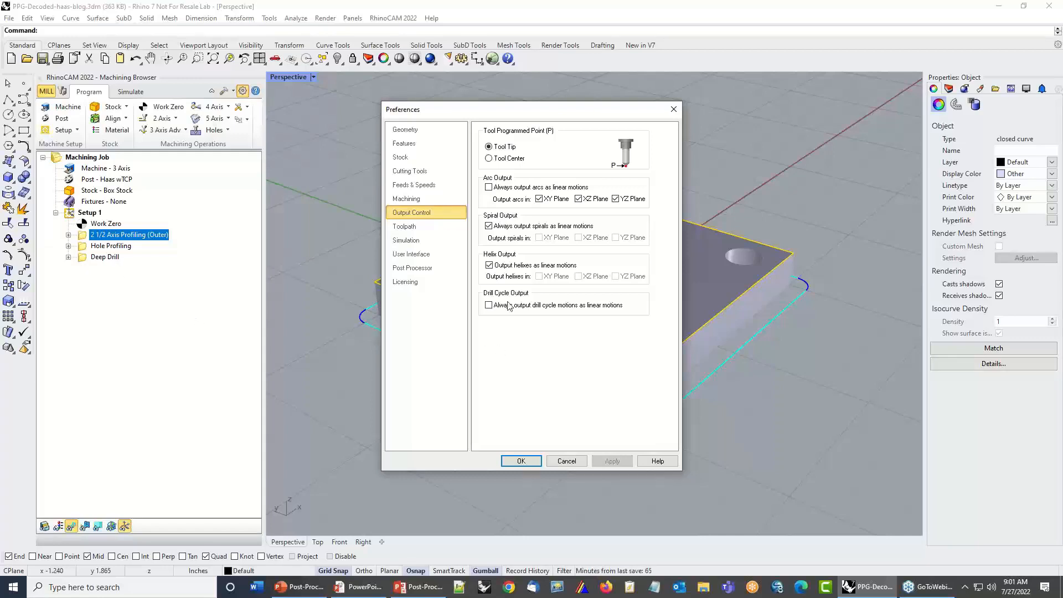
left_click(558, 463)
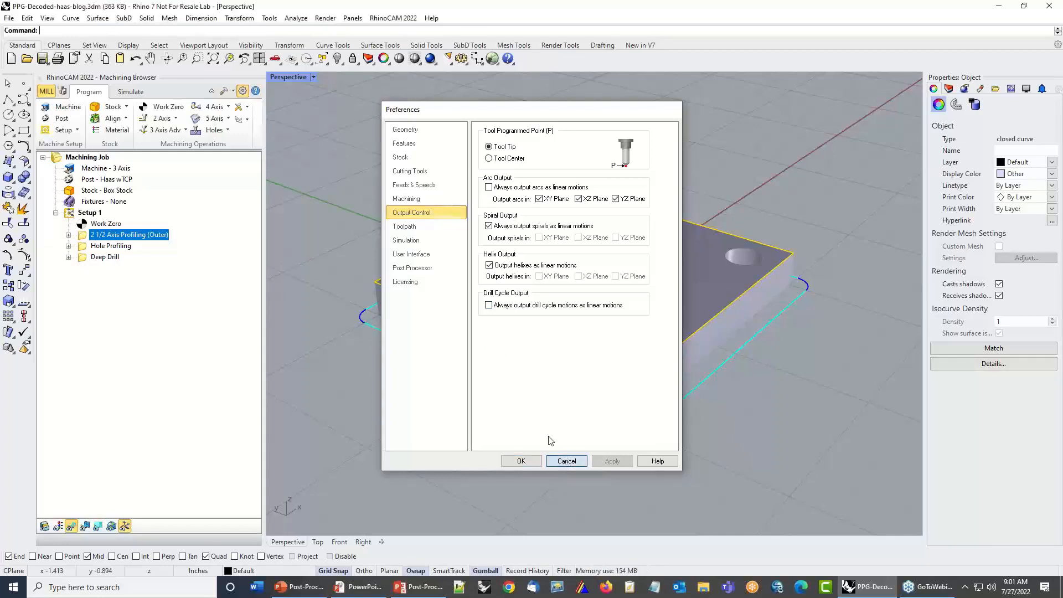
Start a step-by-step toolpath simulation of the Deep Drill operation
left_click(104, 257)
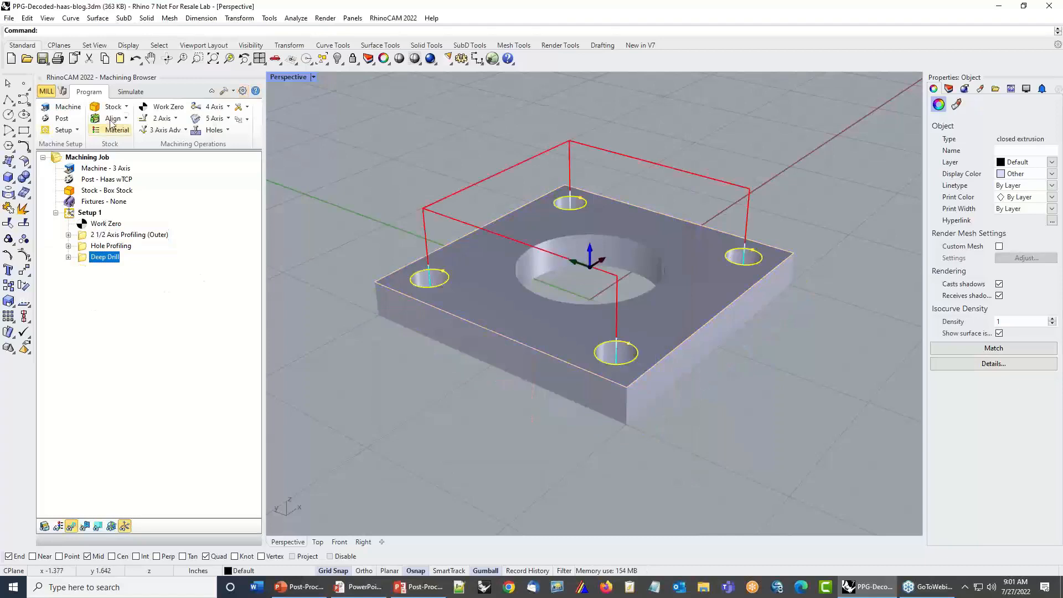
left_click(130, 91)
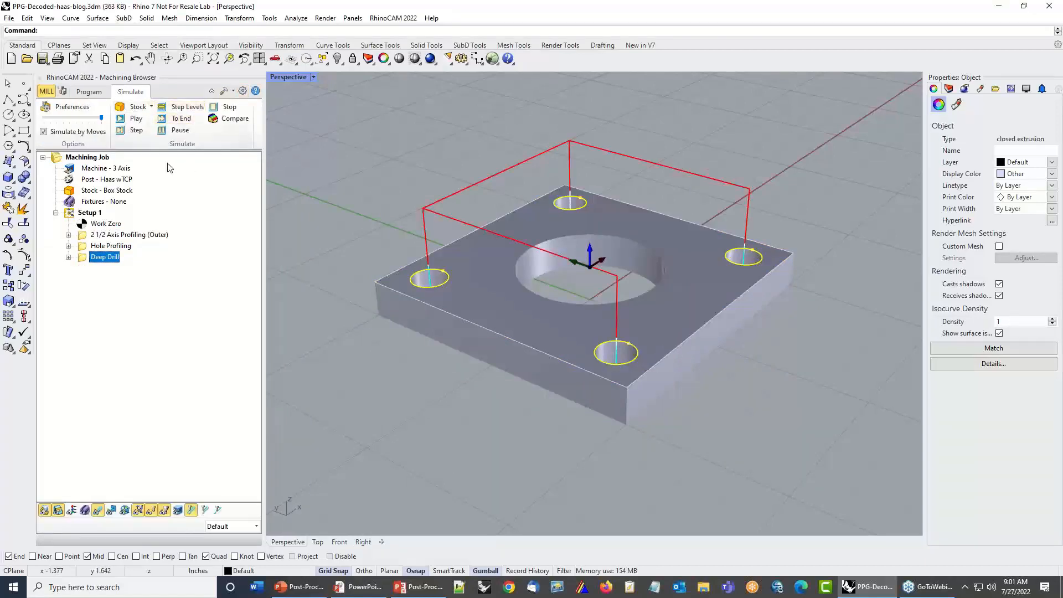
left_click(136, 130)
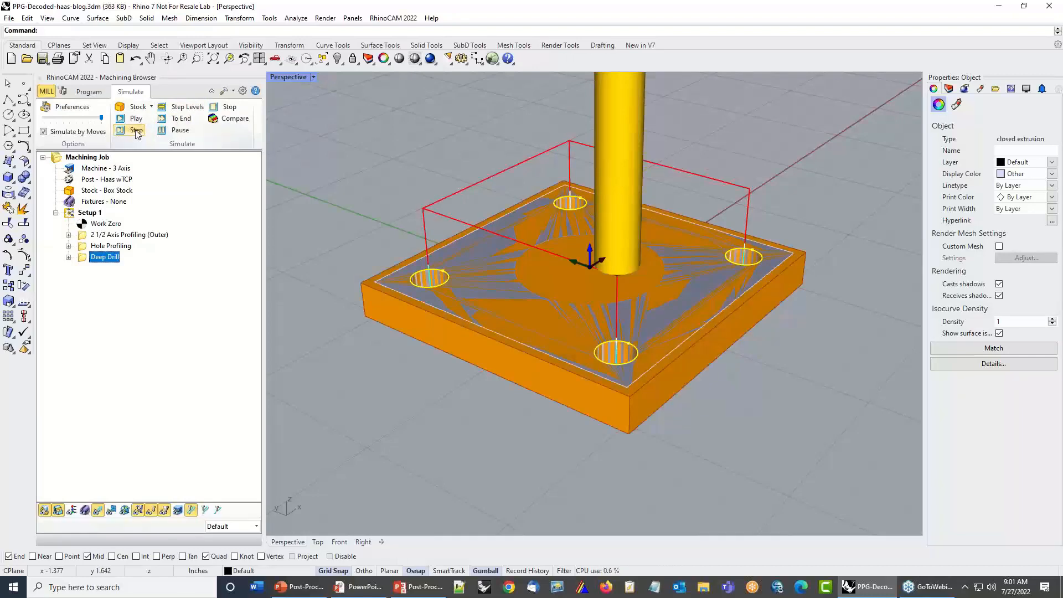
Slow the Deep Drill simulation with Simulate by Moves off and the stock hidden, and step the tool onward
left_click(43, 131)
left_click_drag(96, 118, 38, 125)
left_click(58, 510)
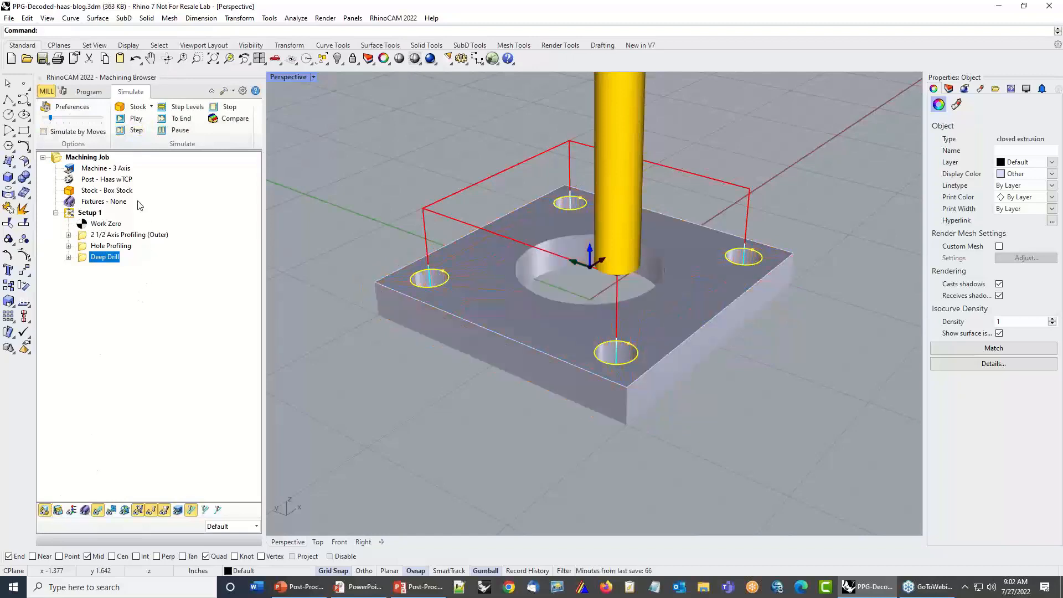
left_click(136, 131)
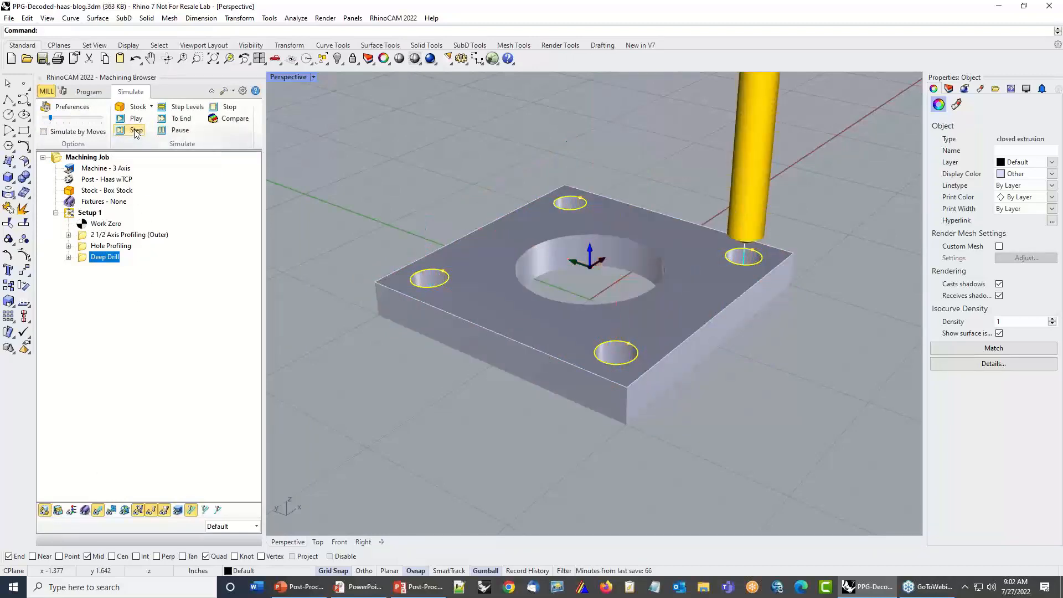
Step the Deep Drill simulation down into the first hole, and view the simulation preferences without changing them
left_click(137, 134)
left_click(136, 132)
left_click(135, 131)
left_click(136, 130)
left_click(135, 131)
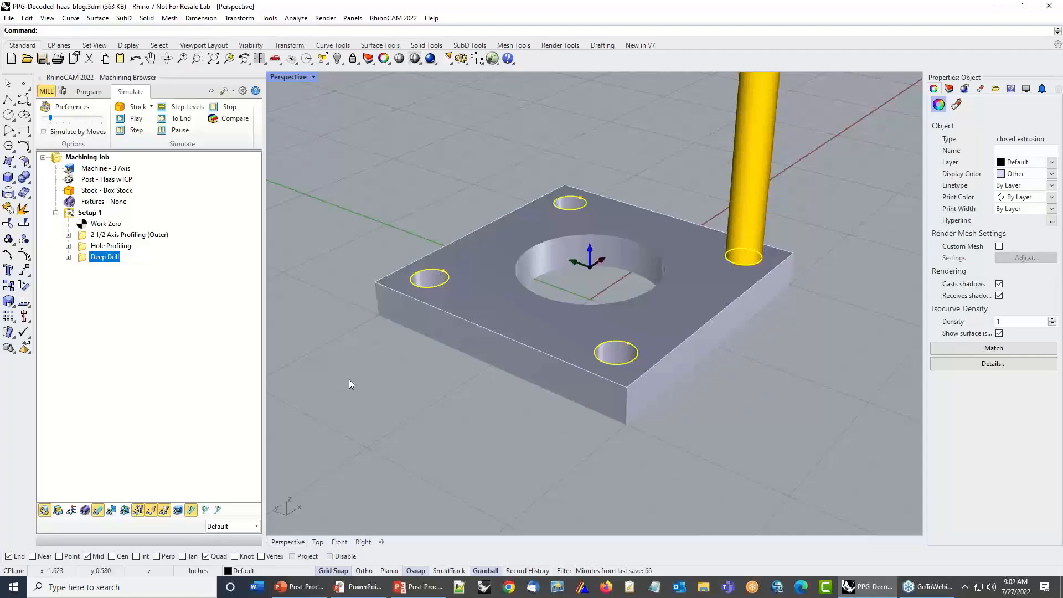
left_click(72, 109)
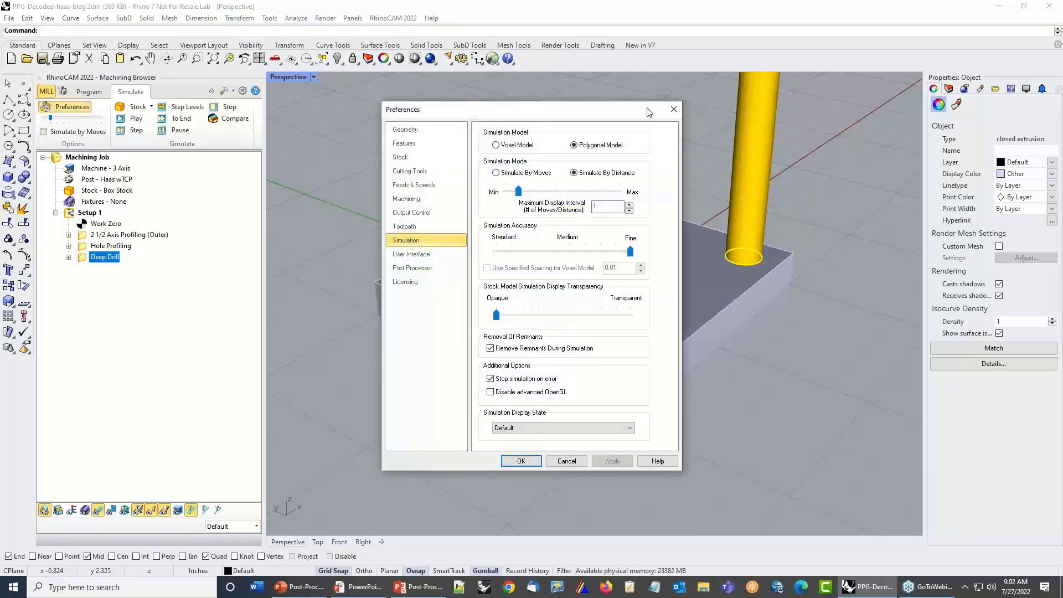
left_click(676, 111)
Open the recent file RhinoCAM_BacciTest-MecSoft.3dm without saving the changes to PPG-Decoded-haas-blog.3dm
left_click(88, 92)
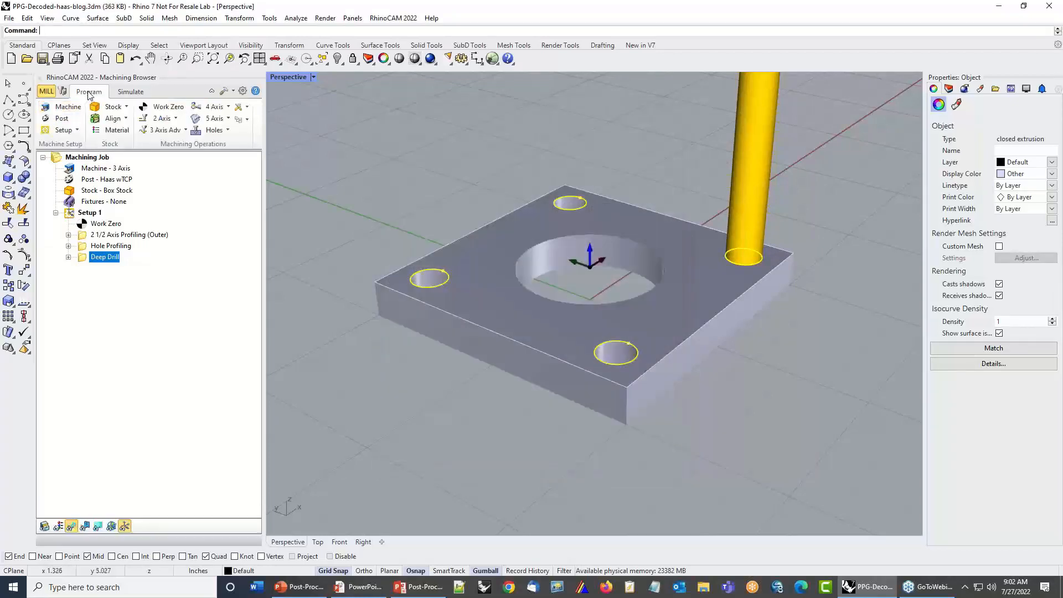
left_click(9, 17)
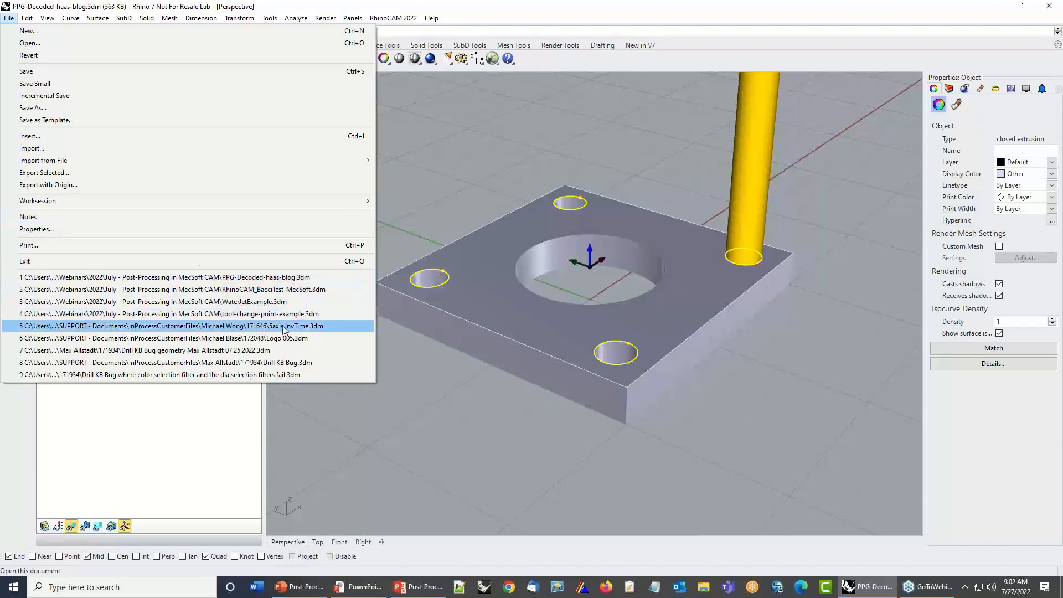
left_click(288, 290)
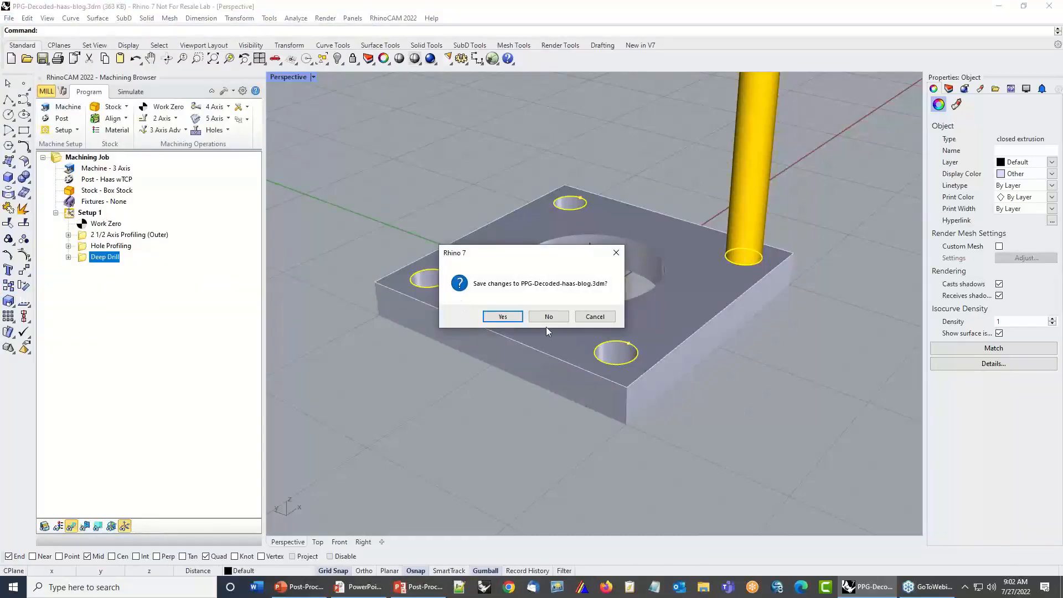
left_click(548, 317)
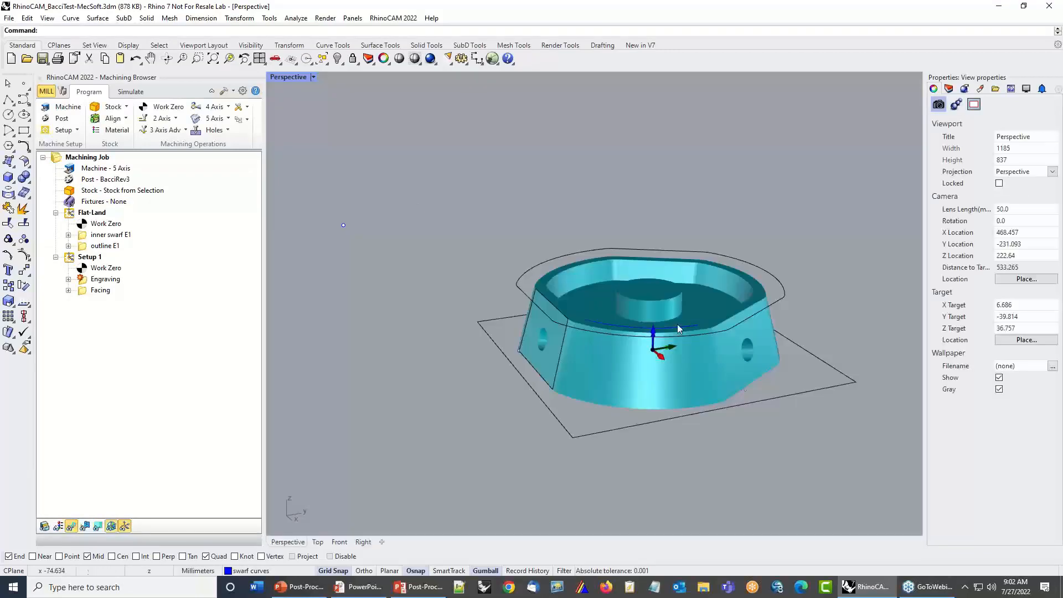
Inspect the 5-axis part and its post-processor selection, and cancel the selection dialog without changes
scroll(755, 362, "up", 2)
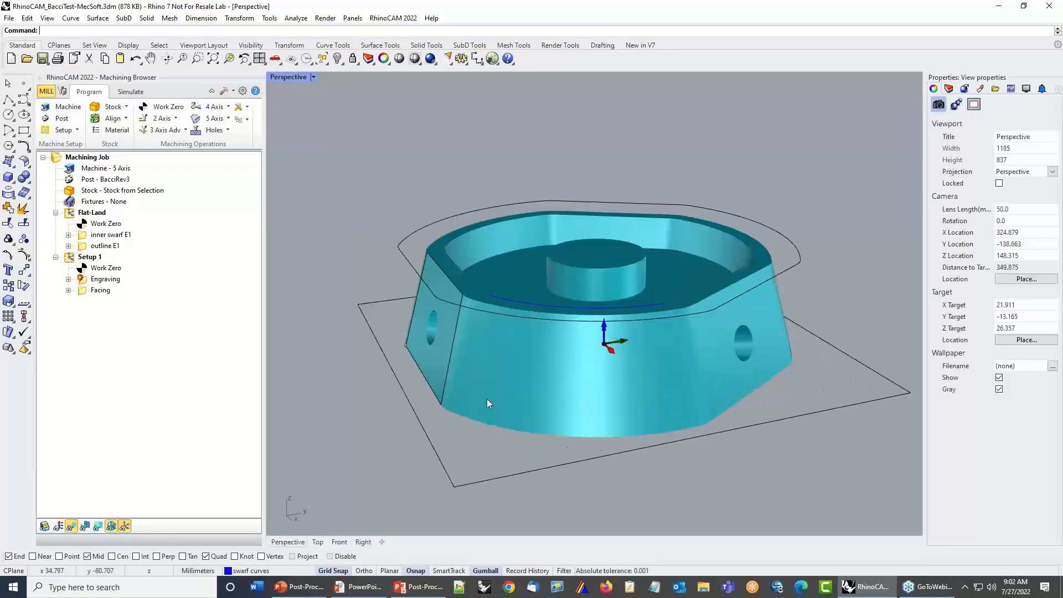
right_click_drag(599, 277, 556, 284)
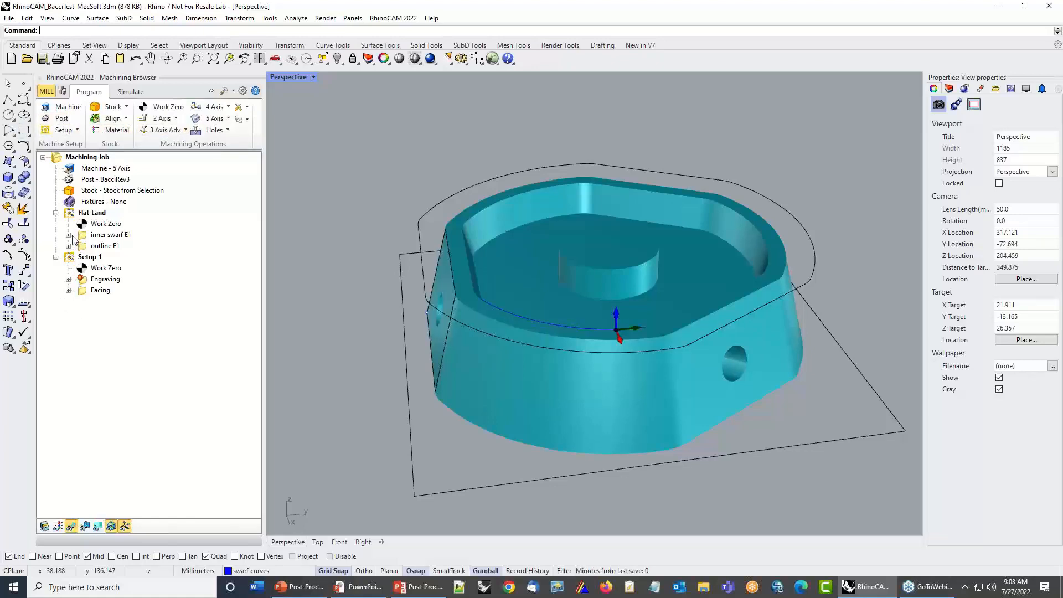
left_click(63, 118)
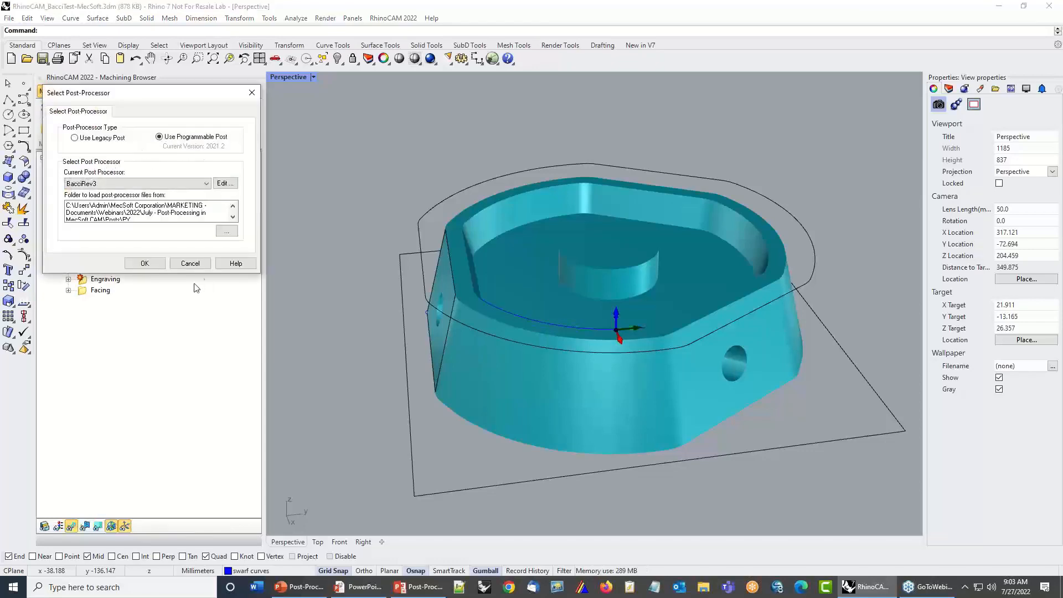
left_click(198, 267)
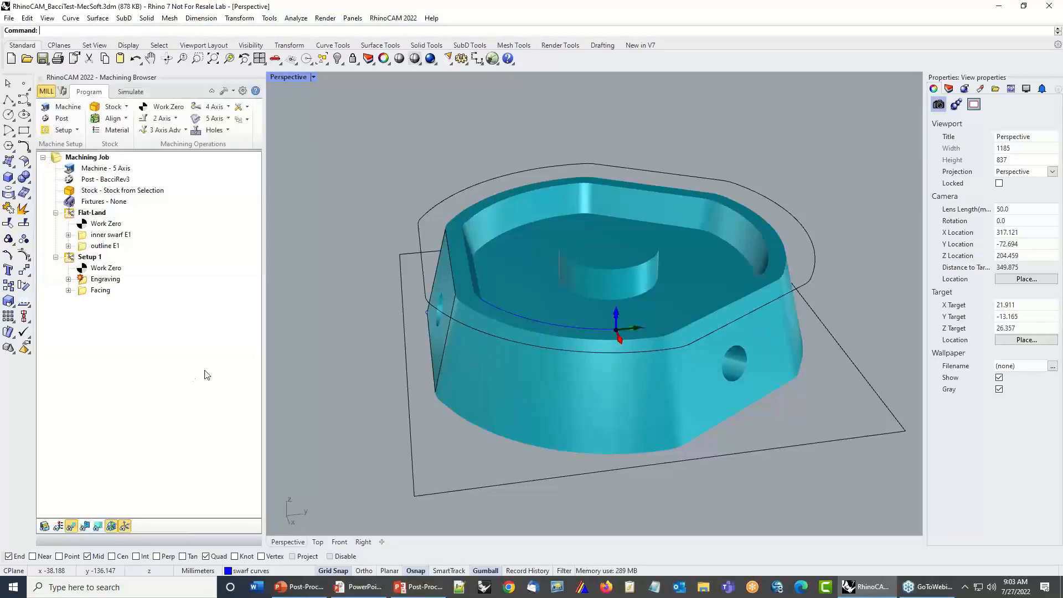
Display the toolpaths of the inner swarf E1 and outline E1 operations under the Flat-Land setup on the part
left_click(83, 235)
right_click_drag(396, 357, 441, 323)
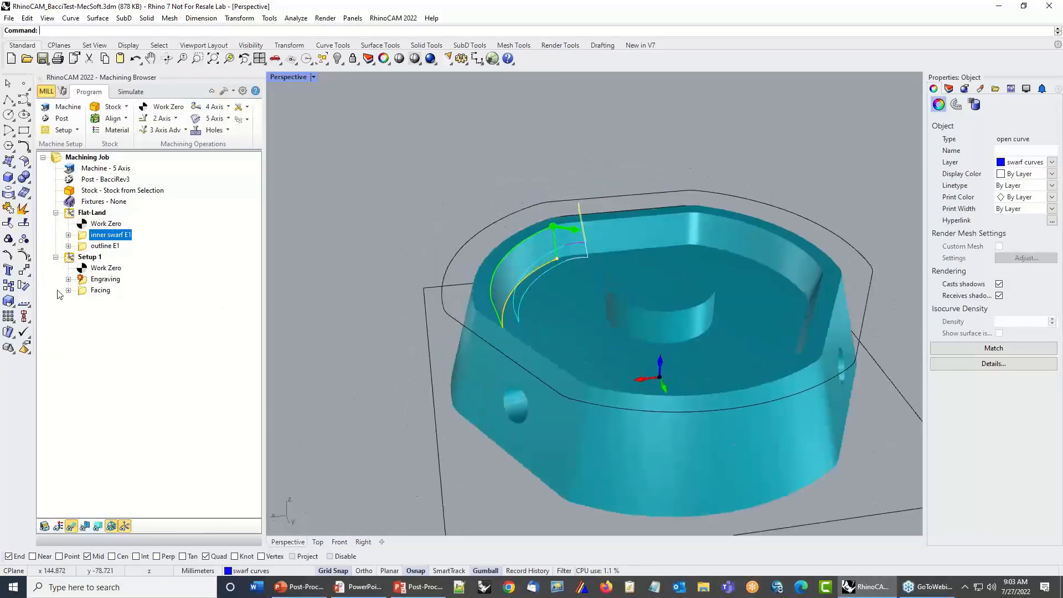
left_click(86, 247)
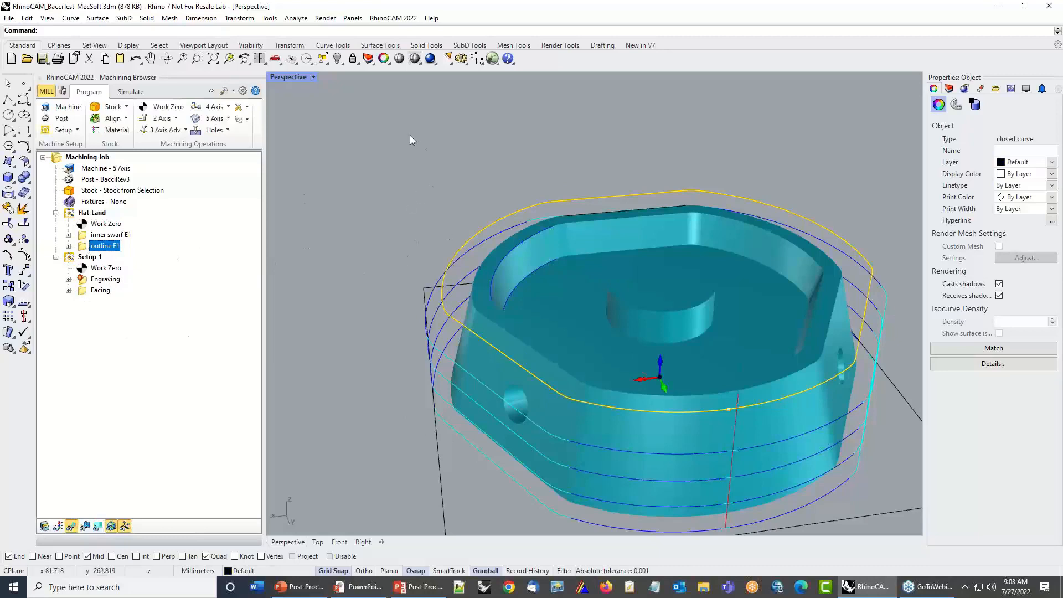
scroll(487, 208, "down", 2)
scroll(588, 310, "up", 1)
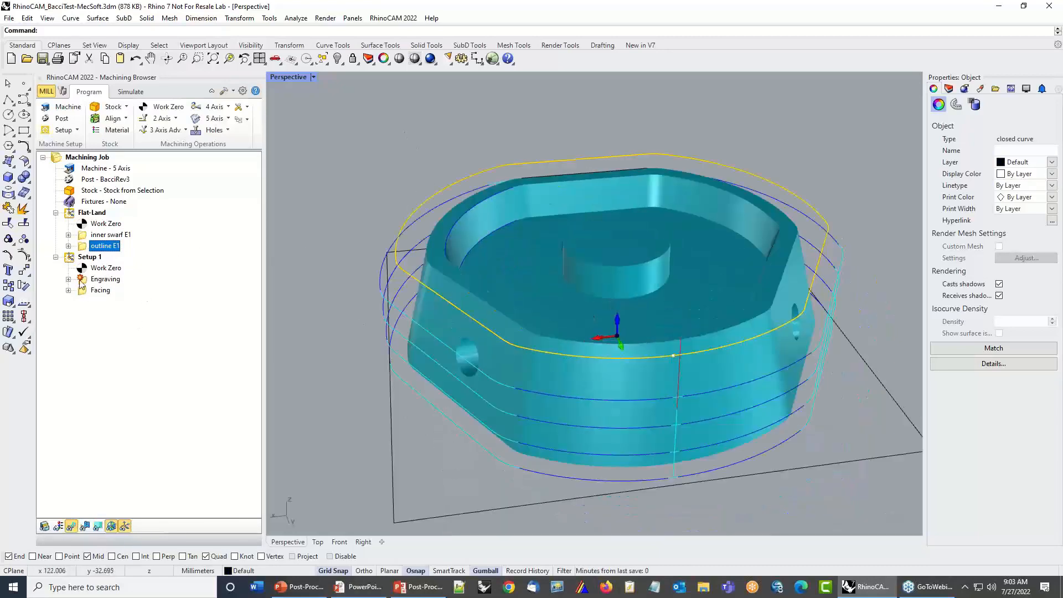
Try to regenerate the Engraving operation in Setup 1, and display the Facing toolpath on the part's slanted side face
left_click(103, 279)
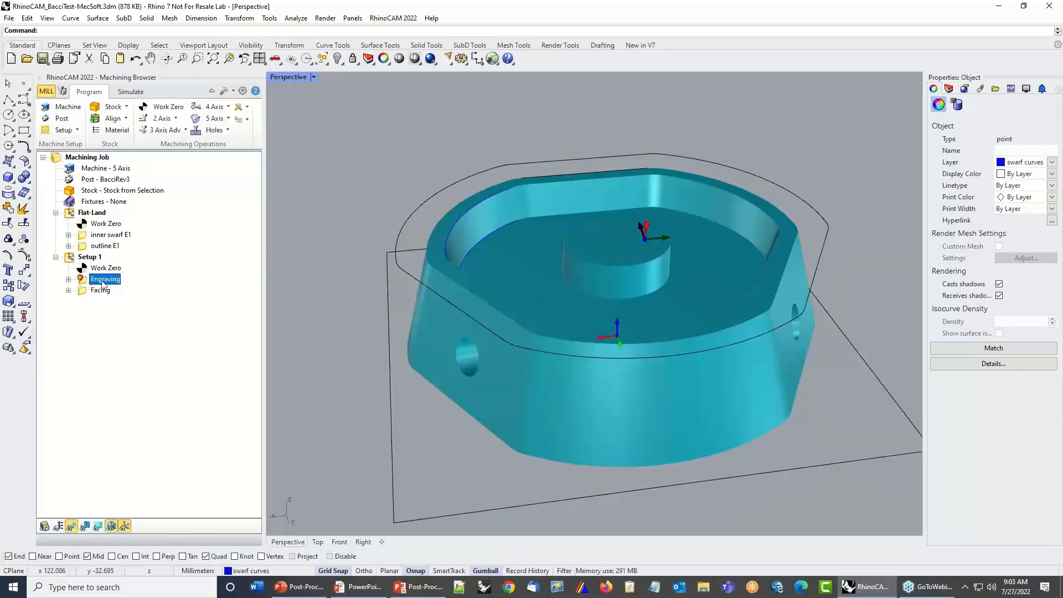
right_click(108, 283)
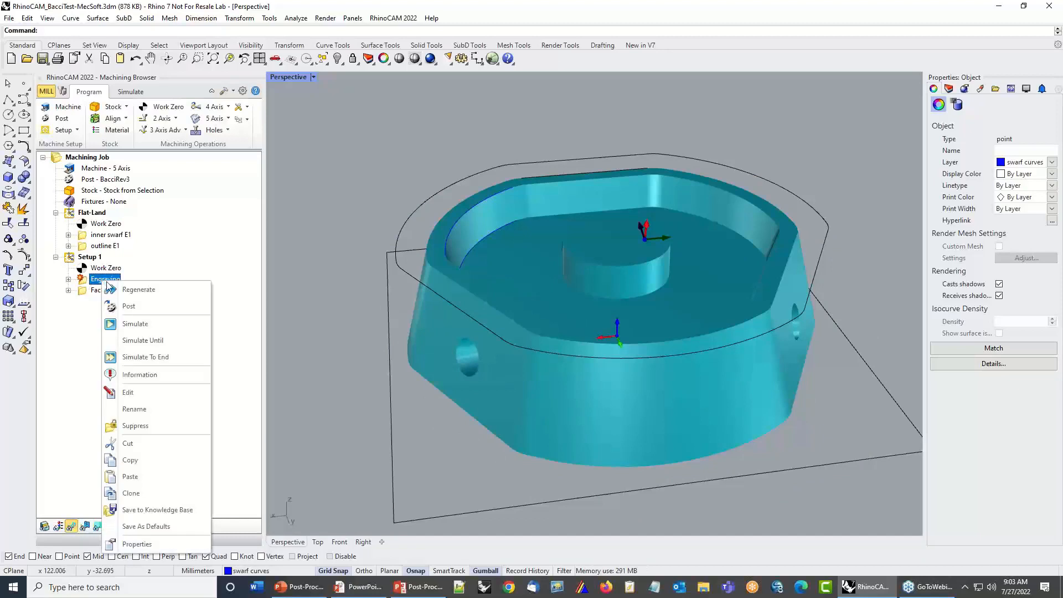
left_click(136, 290)
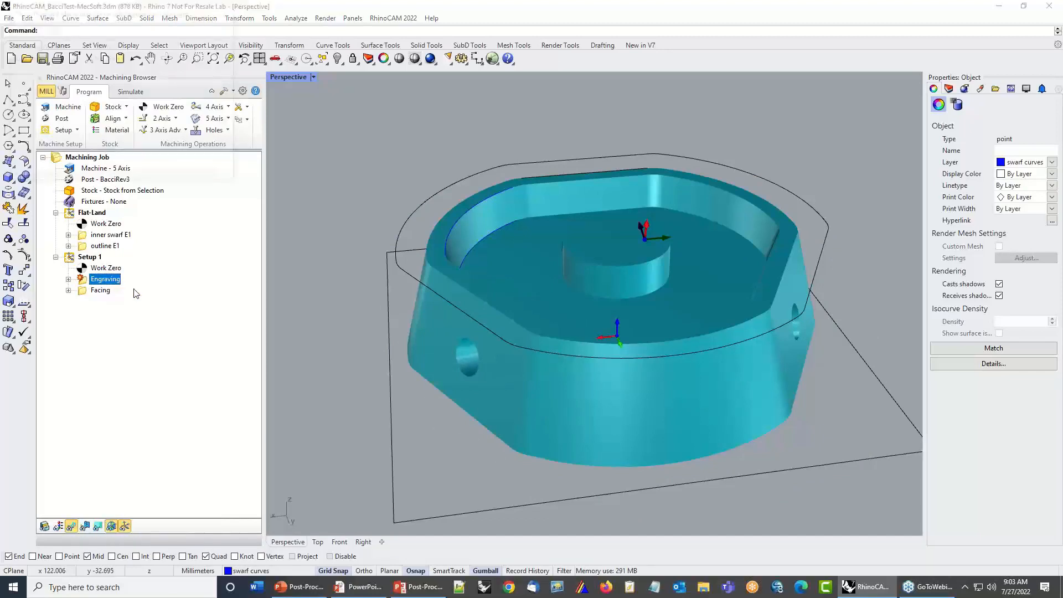
left_click(91, 290)
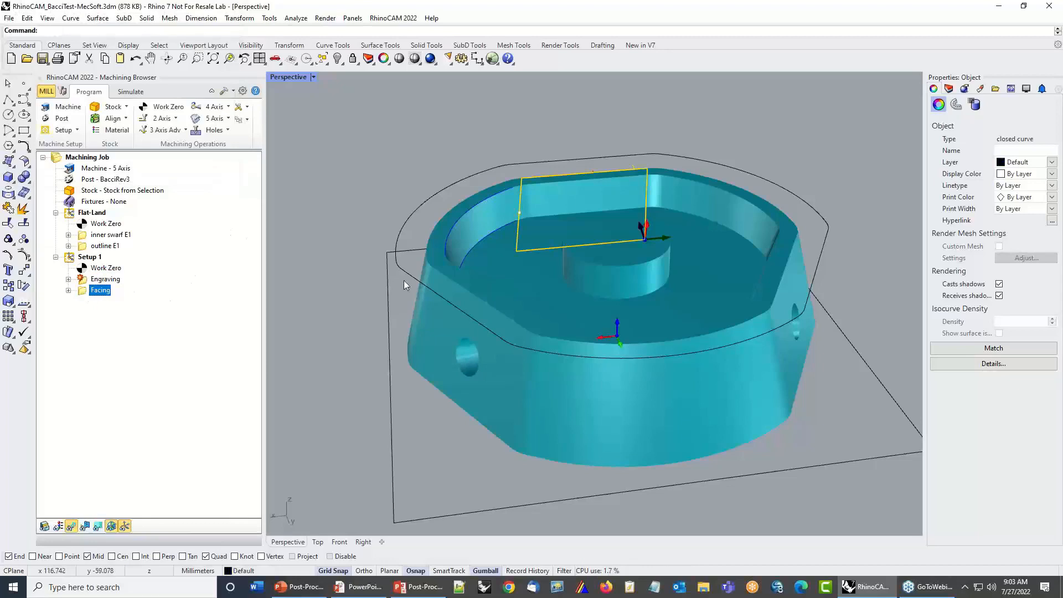
right_click_drag(404, 280, 404, 399)
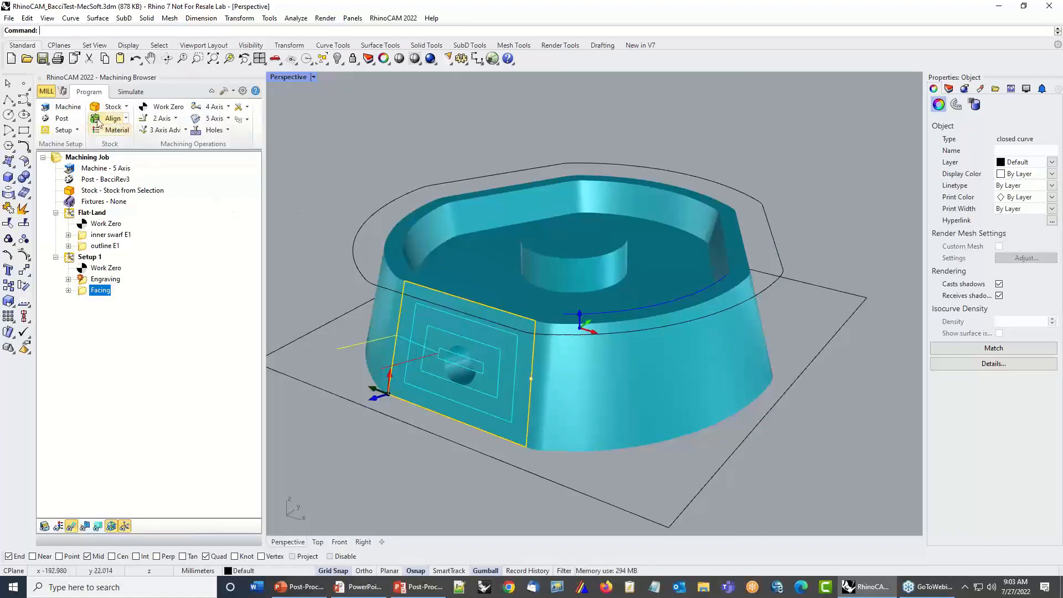
Review the post-processor folder path, and keep the programmable post BacciRev3 as the current post-processor
left_click(61, 120)
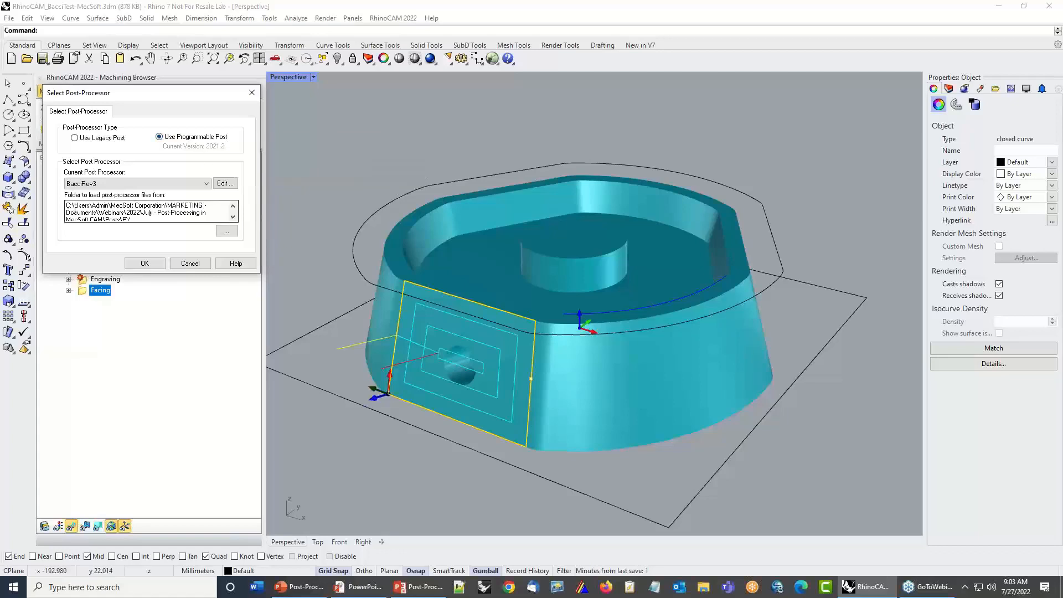
left_click_drag(67, 206, 152, 224)
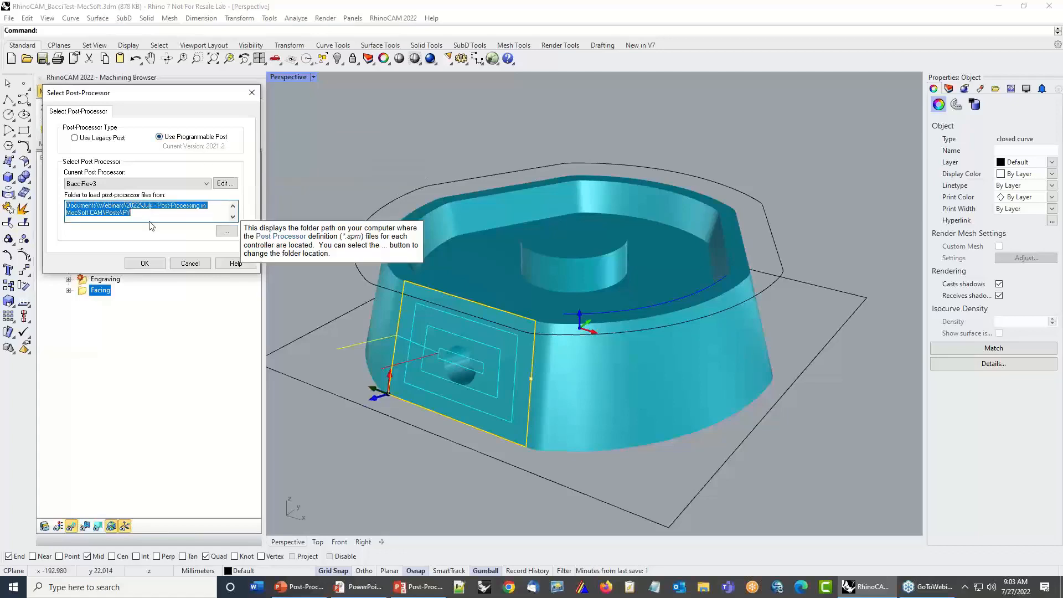
left_click(145, 184)
left_click(111, 193)
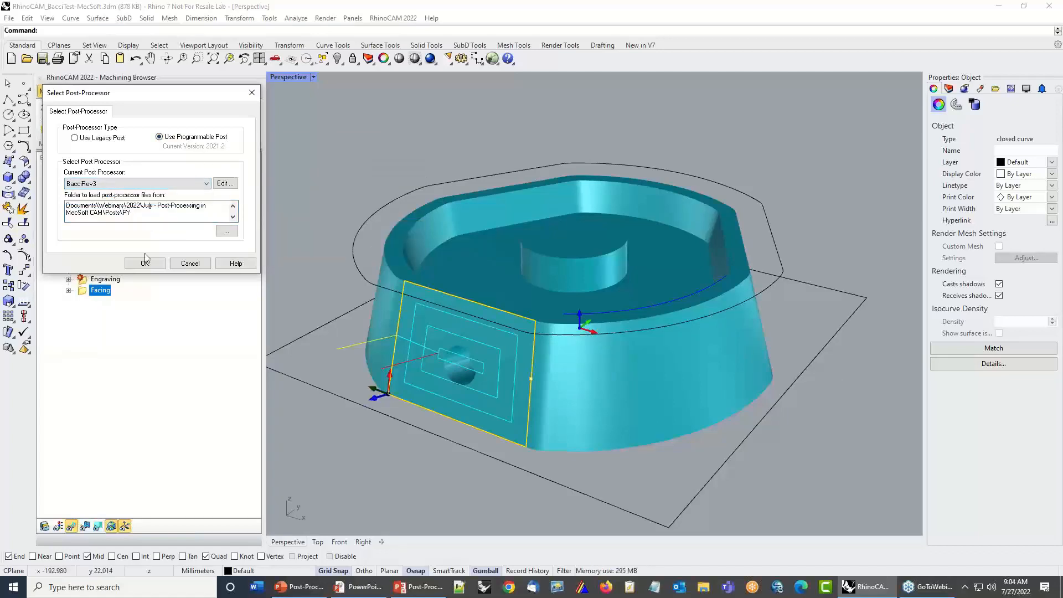
left_click(145, 262)
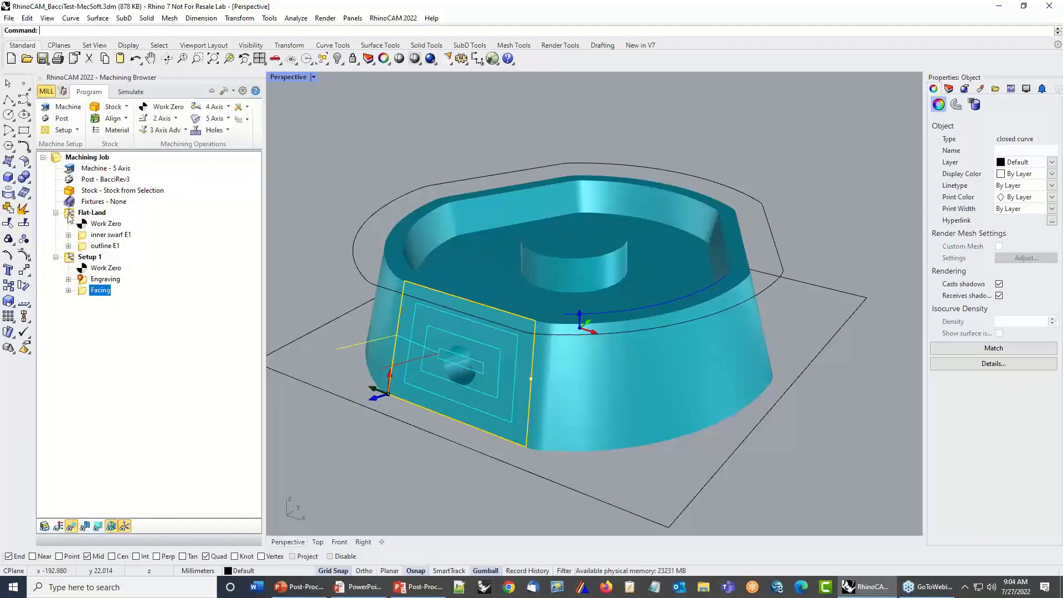
Post the Flat-Land setup with BacciRev3, replacing RhinoCAM_BacciTest-MecSoft_Flat-Land.anc and declining the newer post-processor from the post folder
left_click(88, 212)
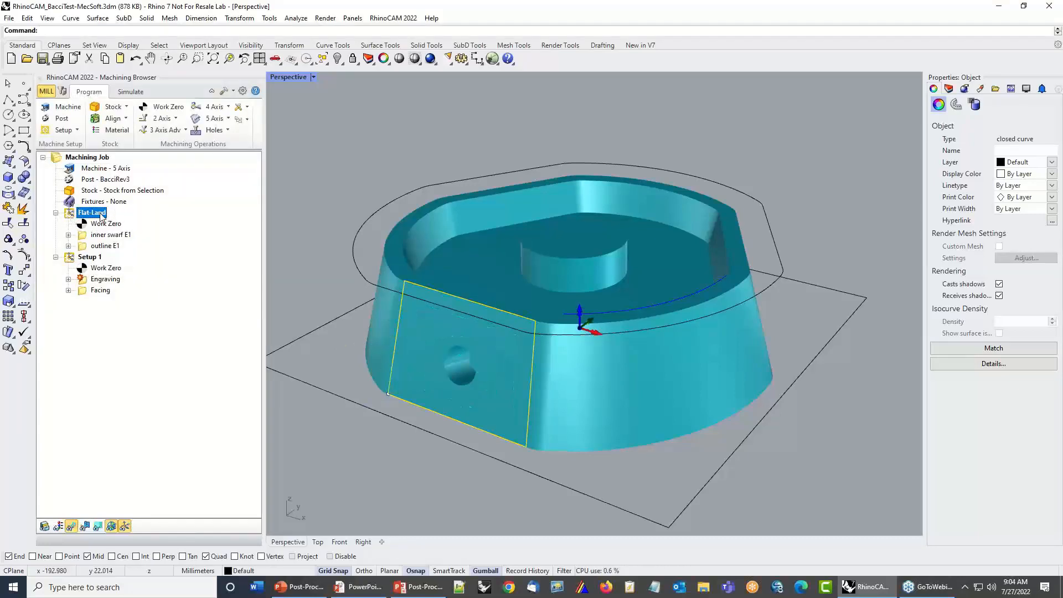
right_click(101, 215)
left_click(148, 242)
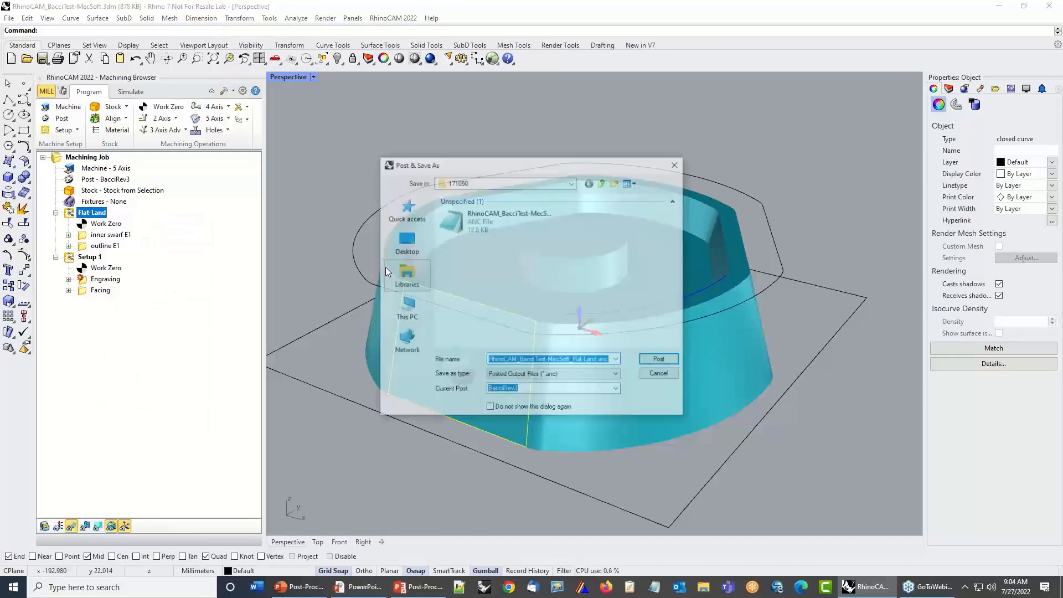
left_click(661, 360)
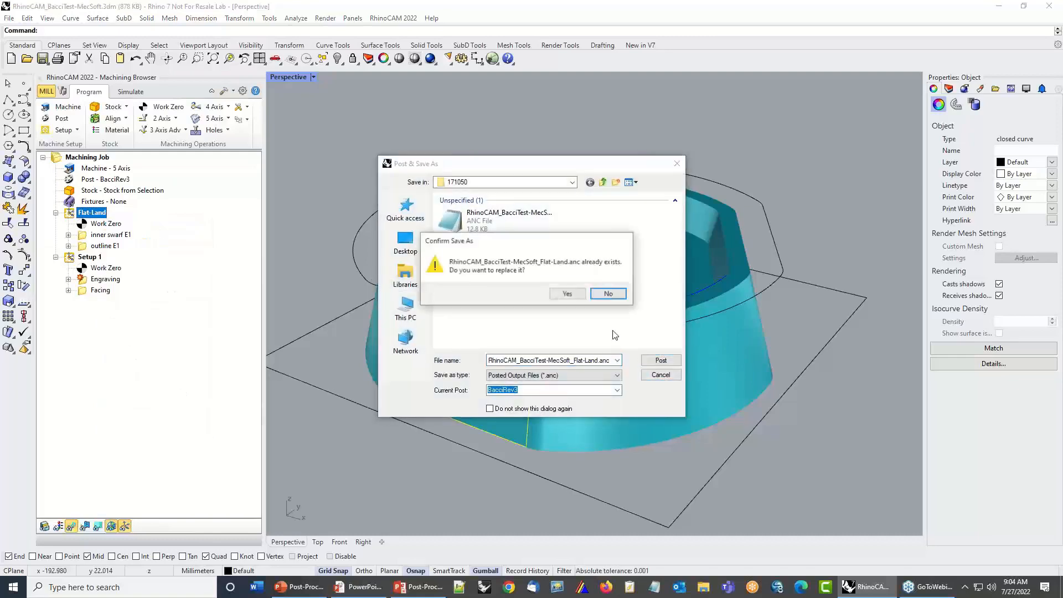
left_click(569, 294)
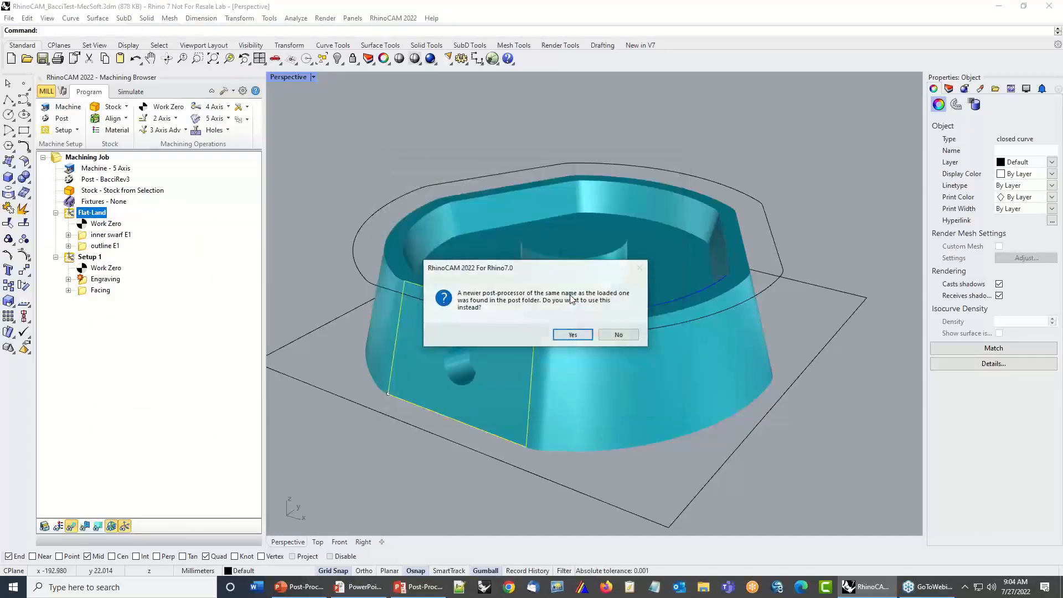
left_click(620, 335)
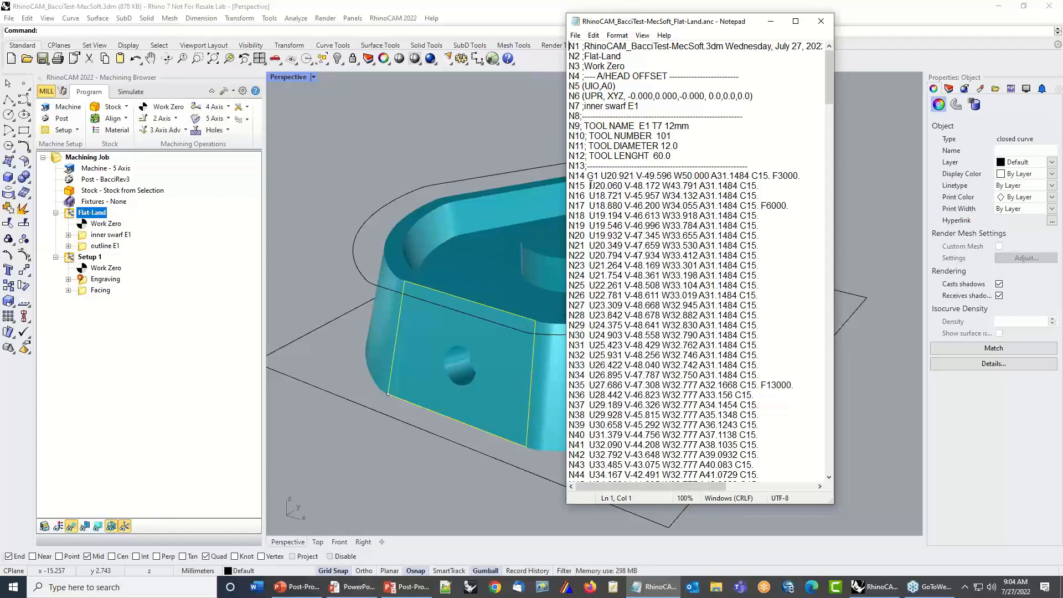
Examine the U, V, W coordinates and the A value on line N15 of the posted Flat-Land code
left_click_drag(589, 185, 606, 186)
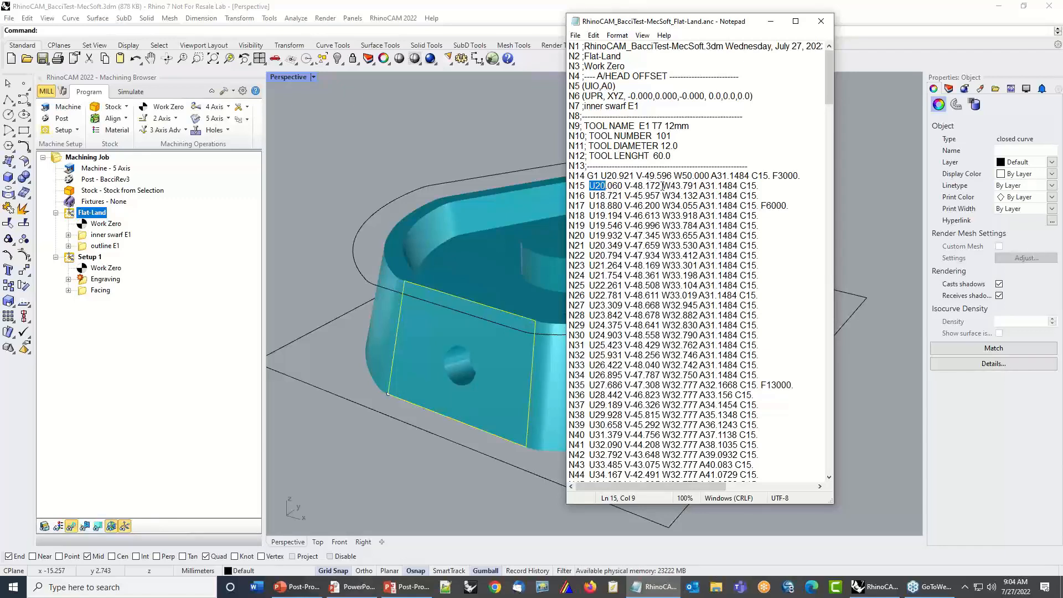
left_click_drag(590, 185, 700, 186)
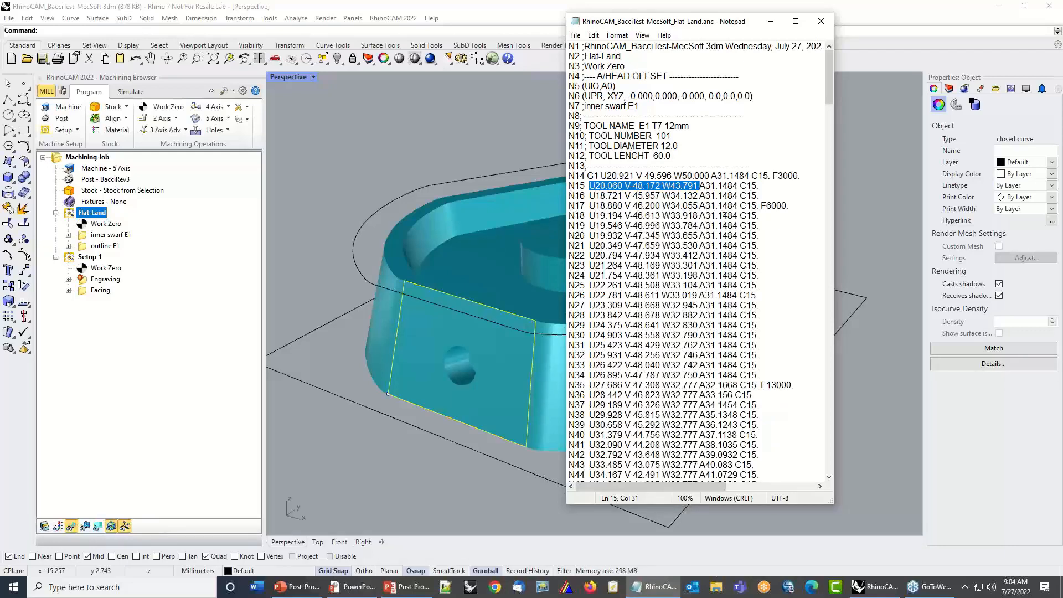
left_click(702, 185)
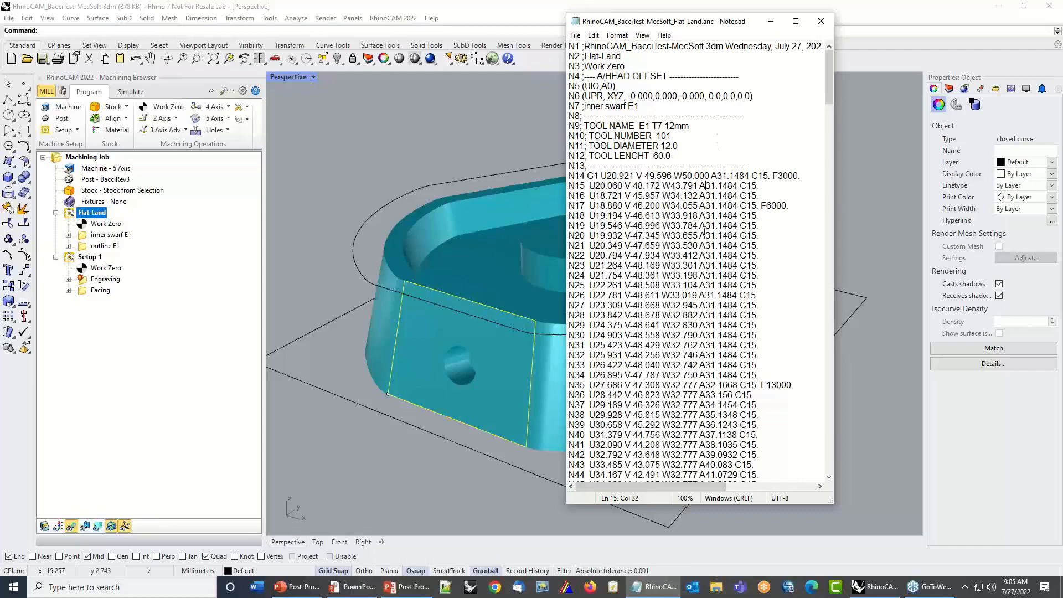
Switch to the PowerPoint slide show and advance from the Demo slide to the closing thank-you slide
key("alt+Tab")
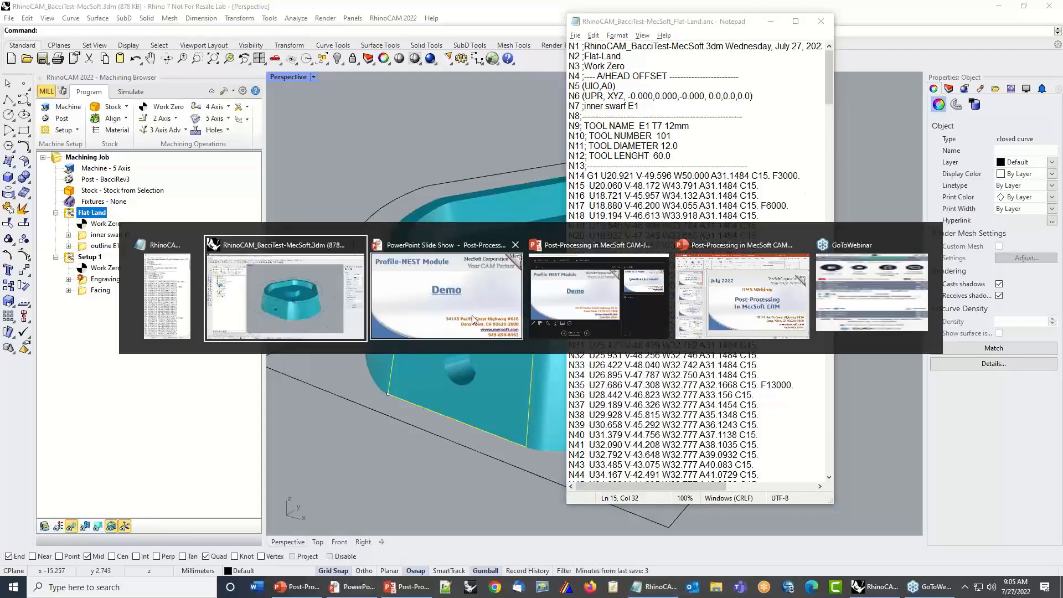
left_click(519, 319)
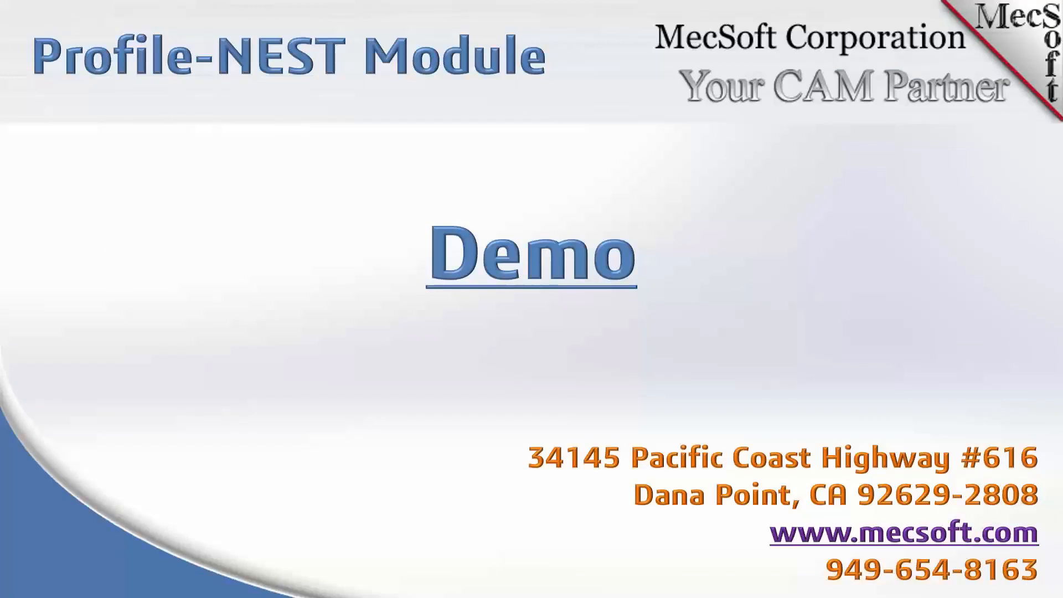
key("Right")
key("Right")
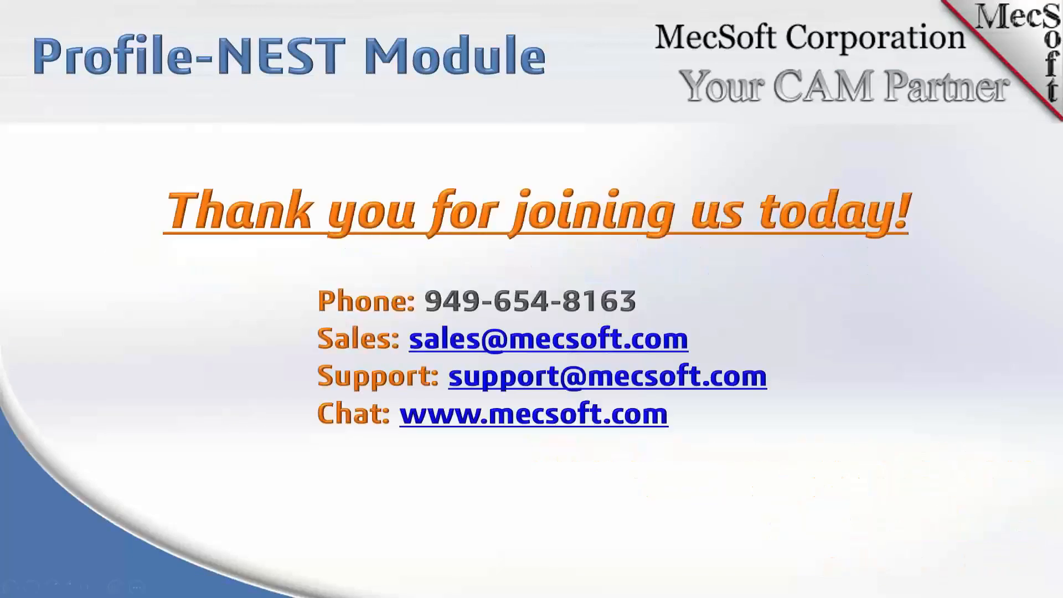